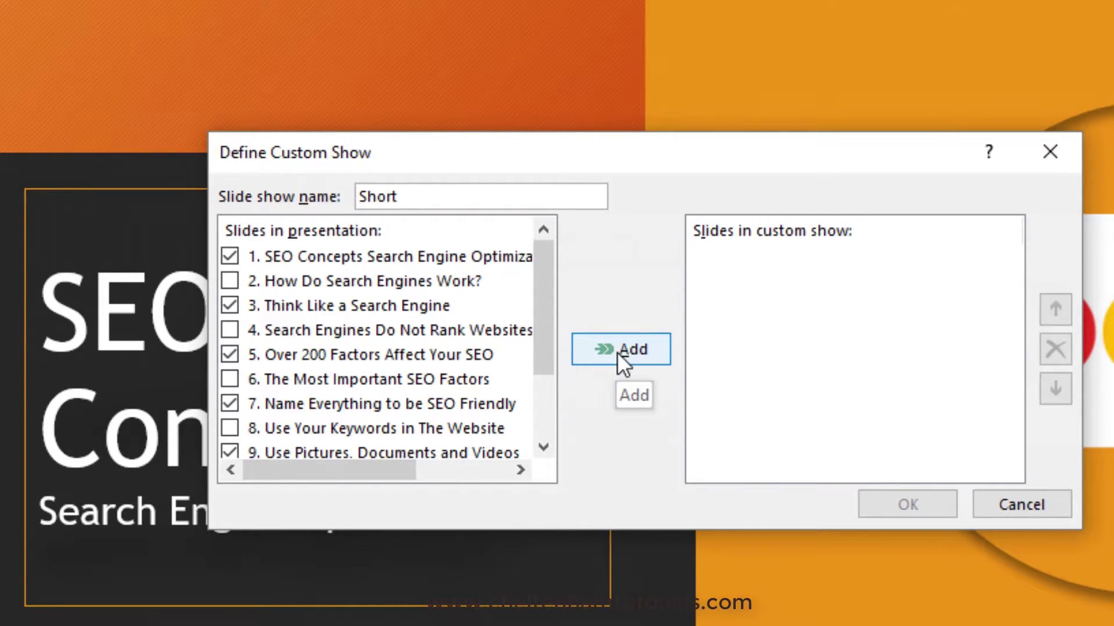
Add the checked slides to the custom show named Short and save its definition
left_click(617, 352)
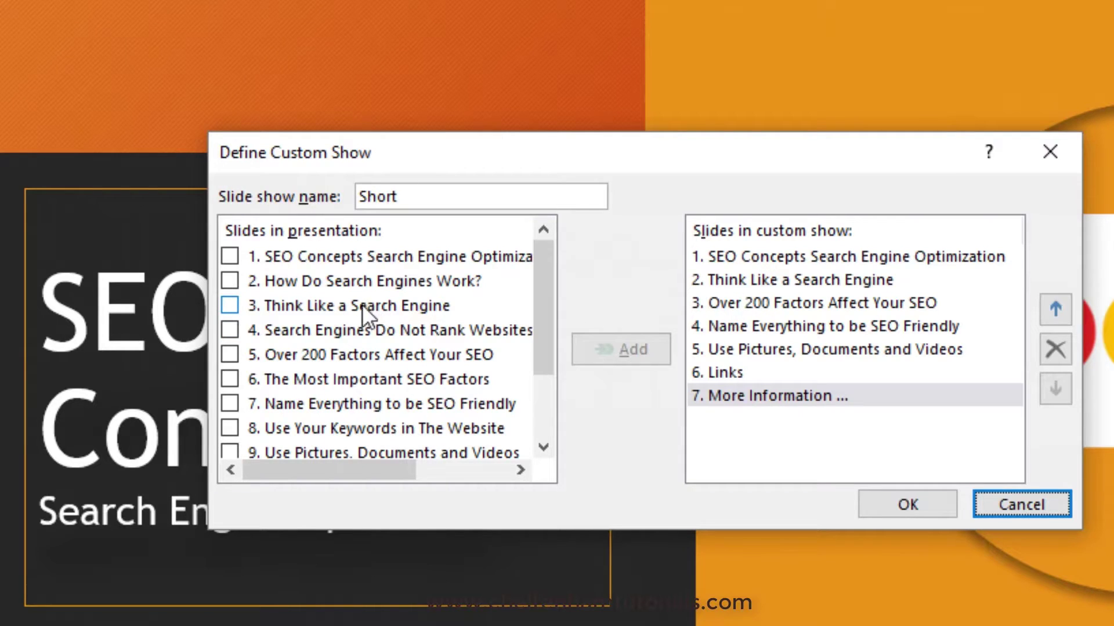
left_click(898, 500)
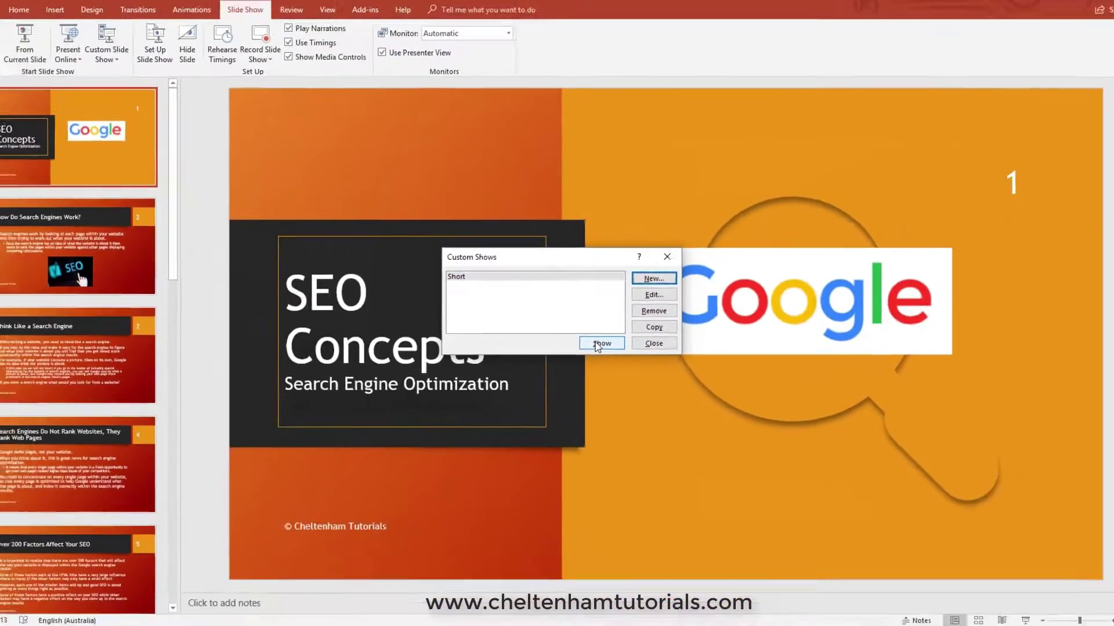
Play the Short custom show from its title slide through to More Information and exit it
left_click(732, 424)
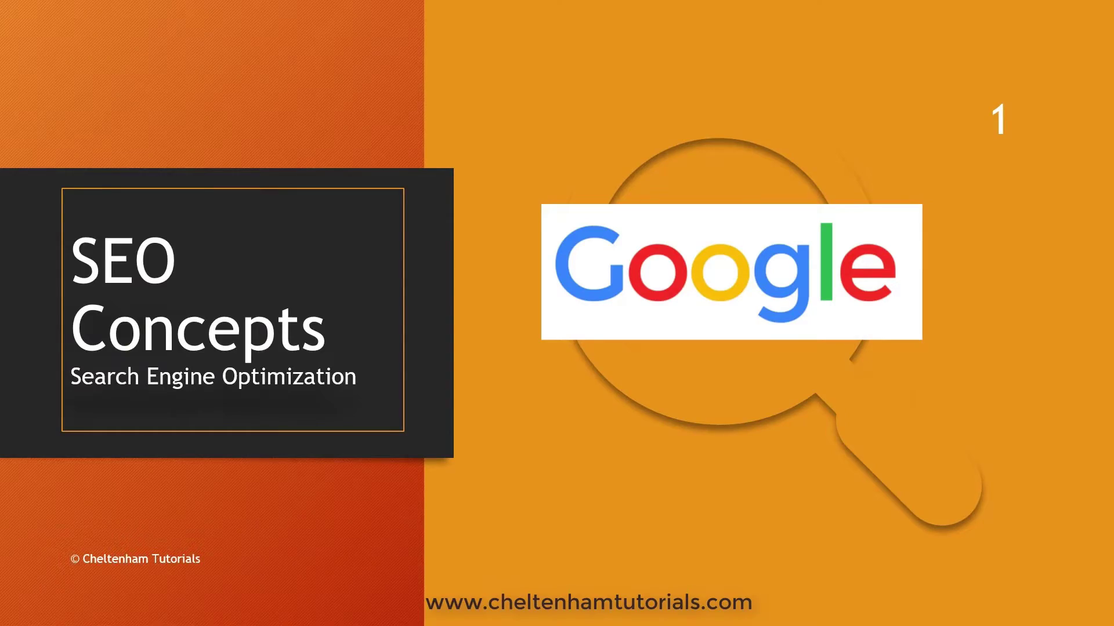
key("space")
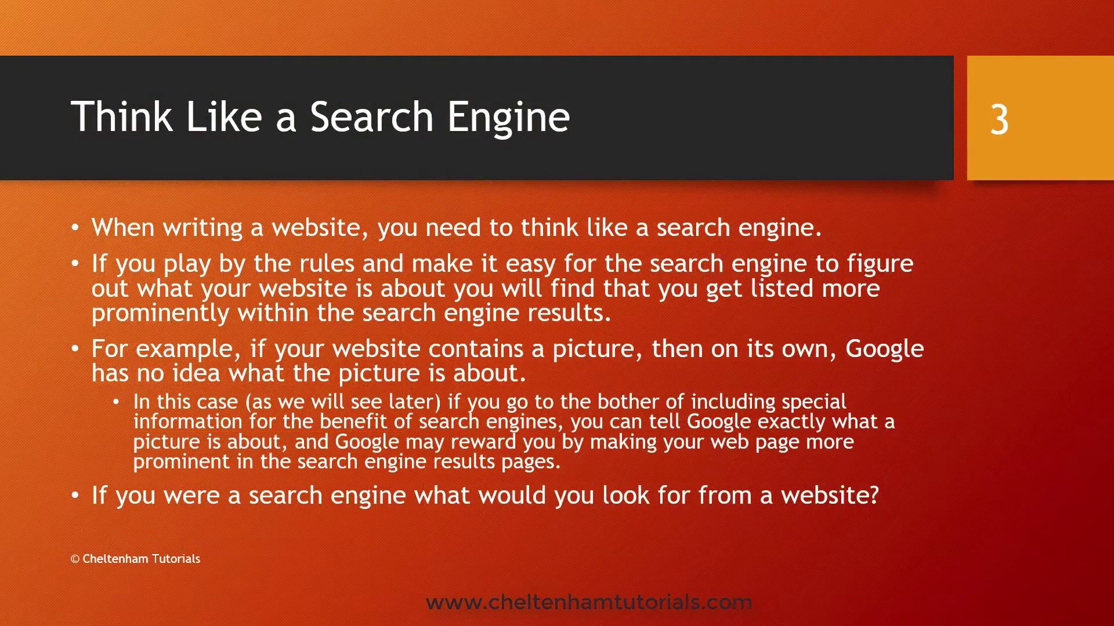
key("space")
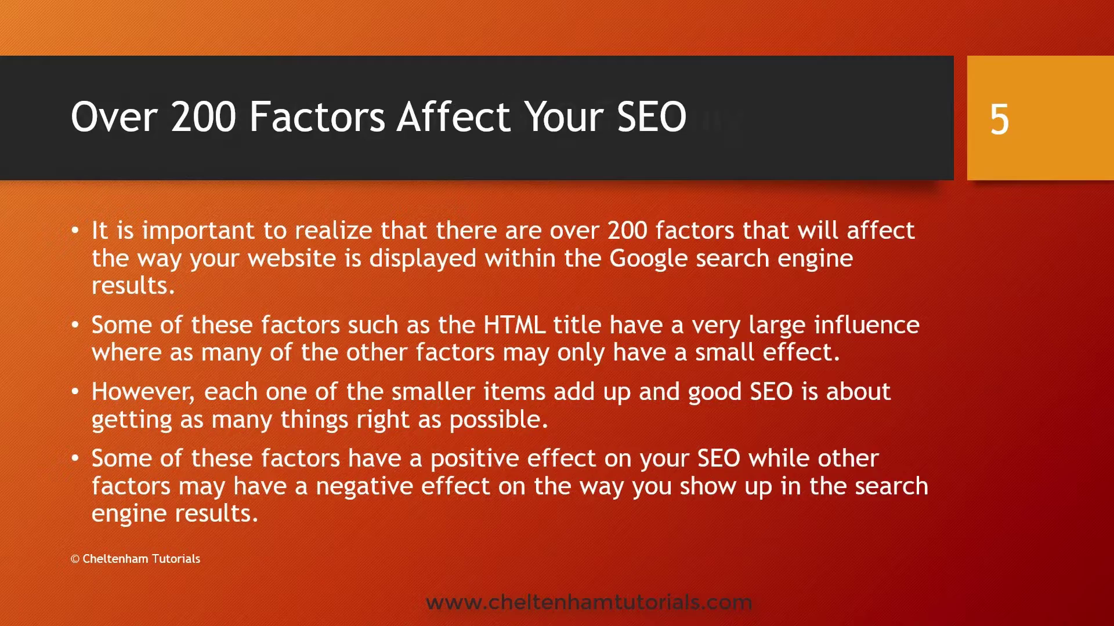
key("space")
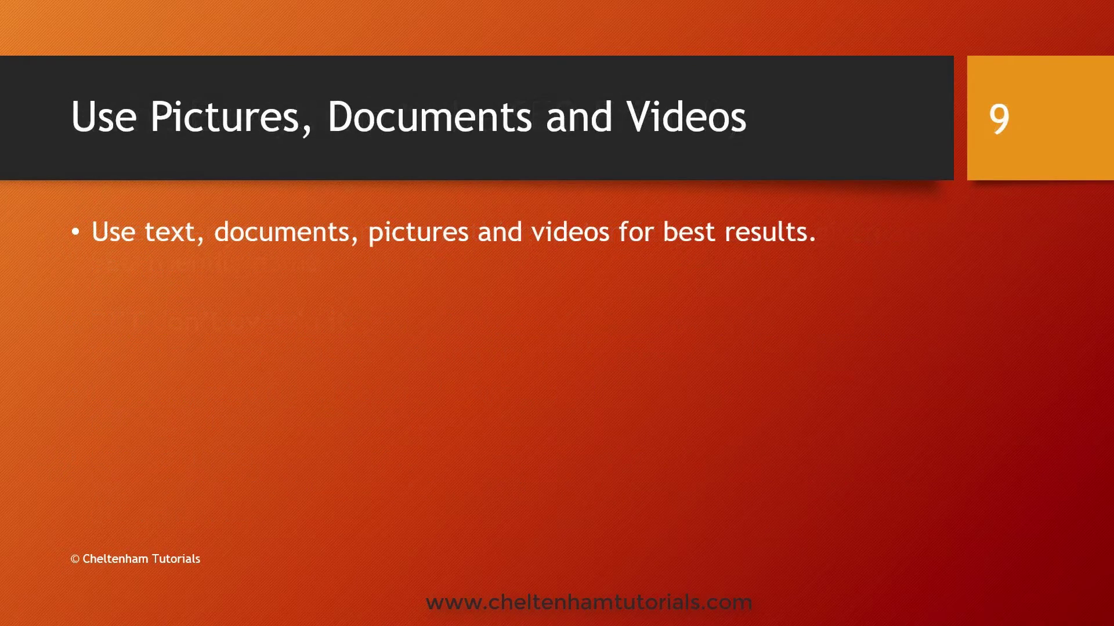
key("space")
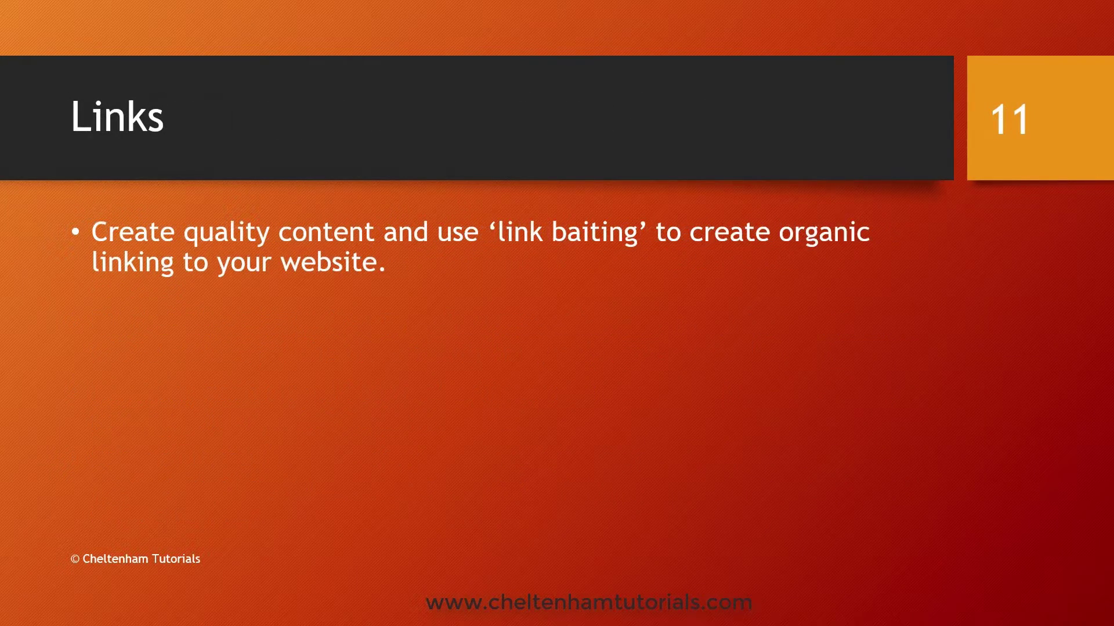
key("space")
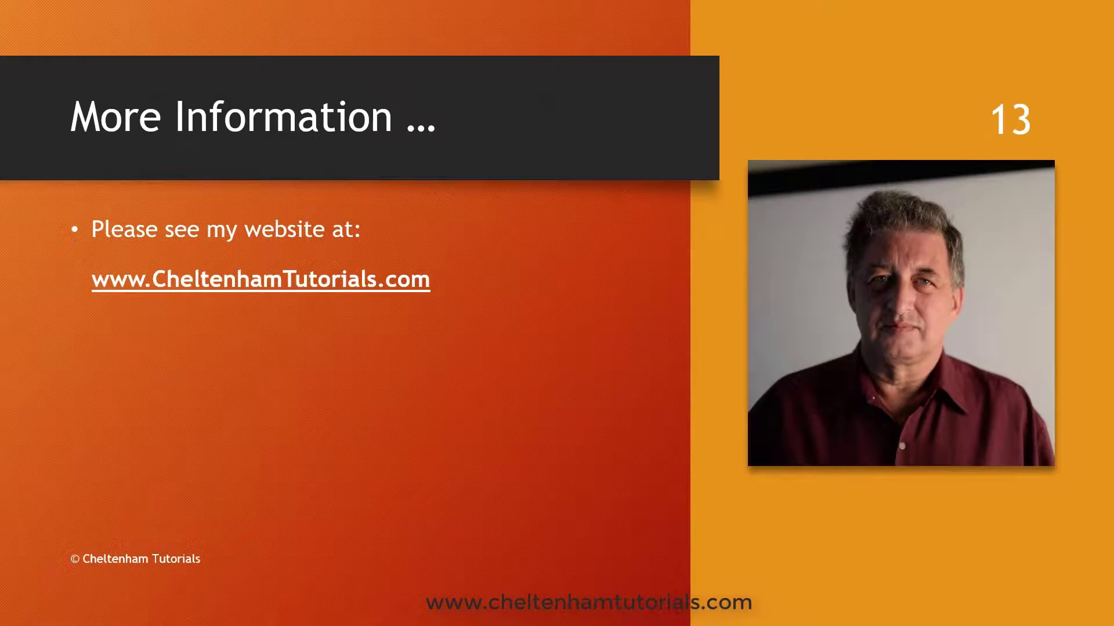
key("space")
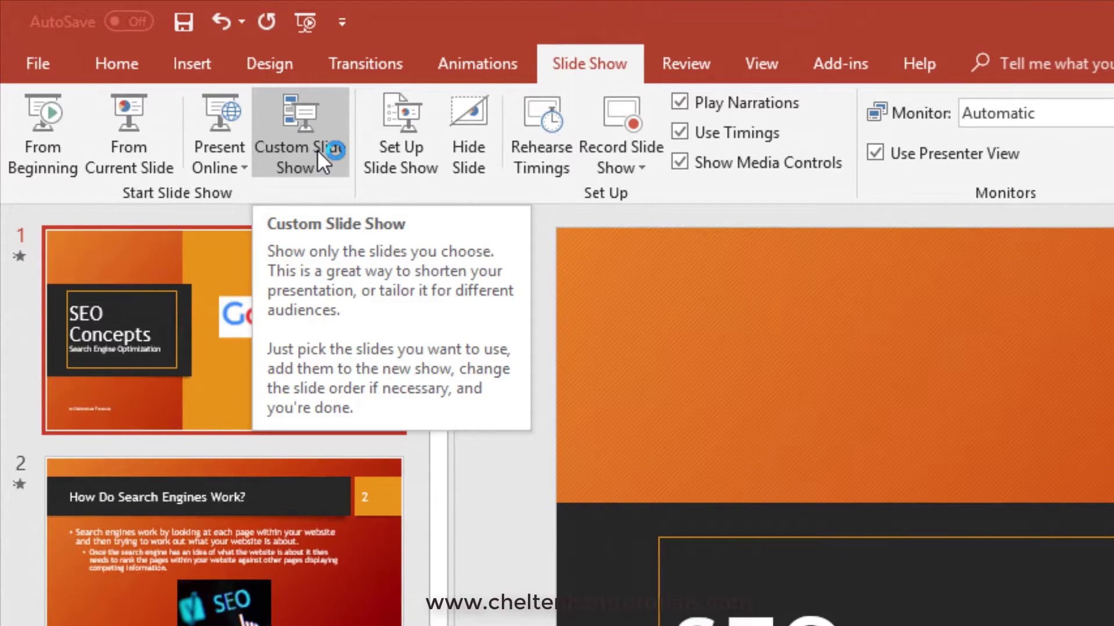
Start a new custom show and name it Full
left_click(318, 150)
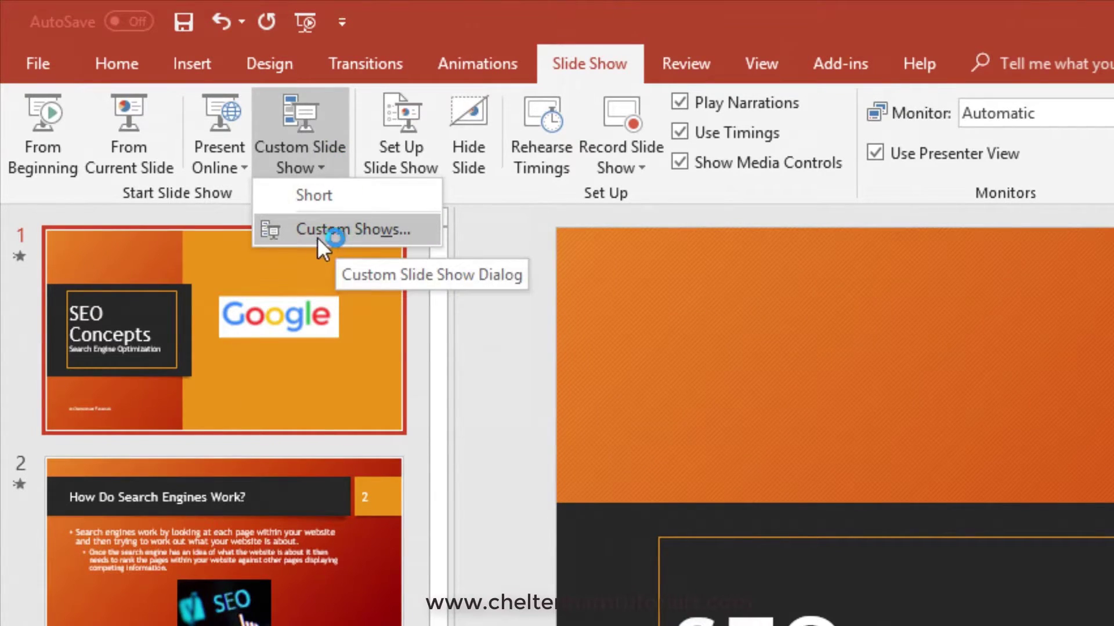
left_click(384, 232)
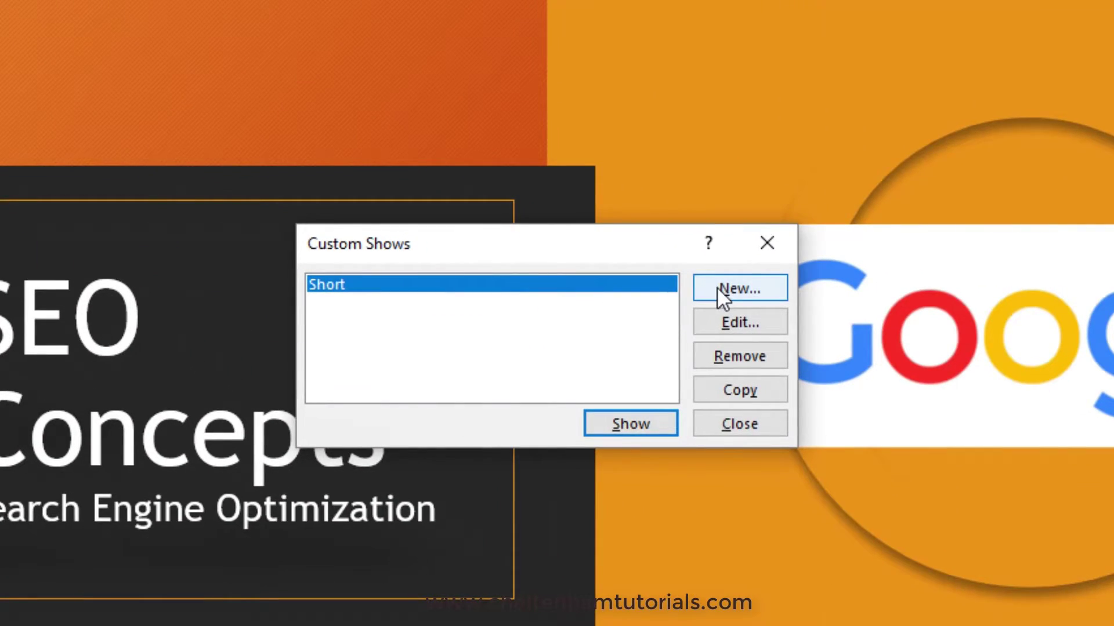
left_click(715, 286)
left_click_drag(422, 204, 198, 205)
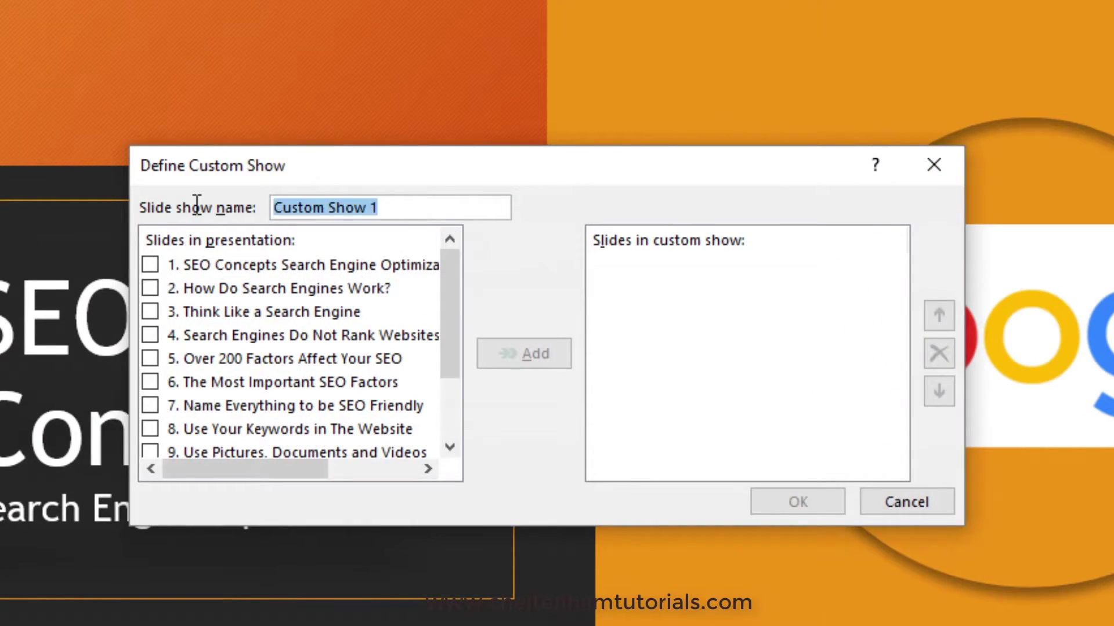
type("Full")
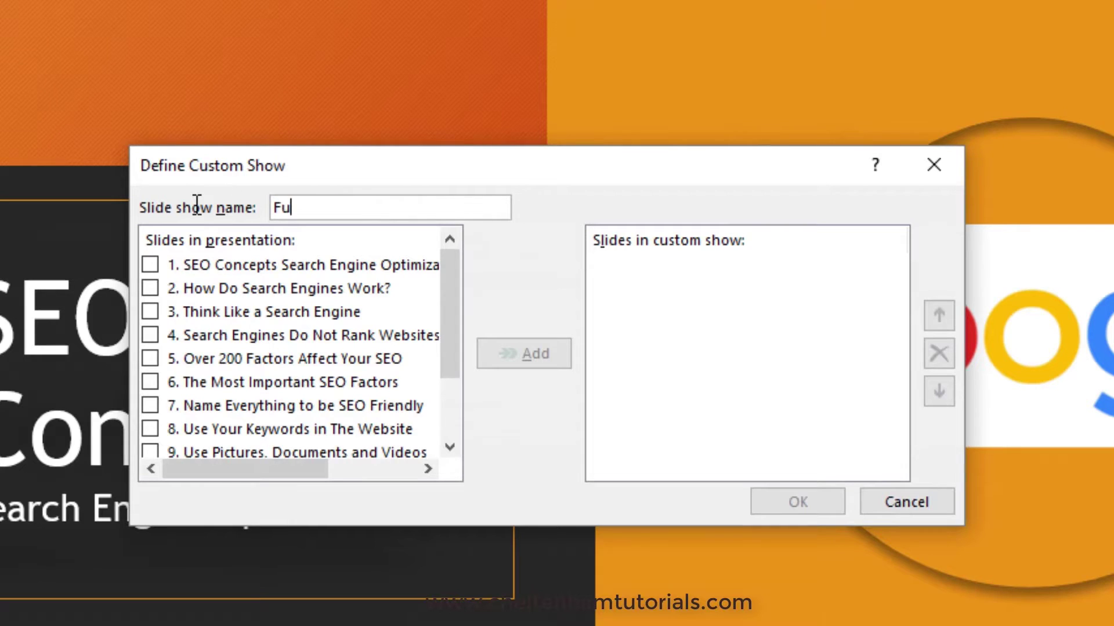
Include all 13 slides of the presentation in the Full custom show and save its definition
left_click(150, 265)
left_click(150, 289)
left_click(150, 313)
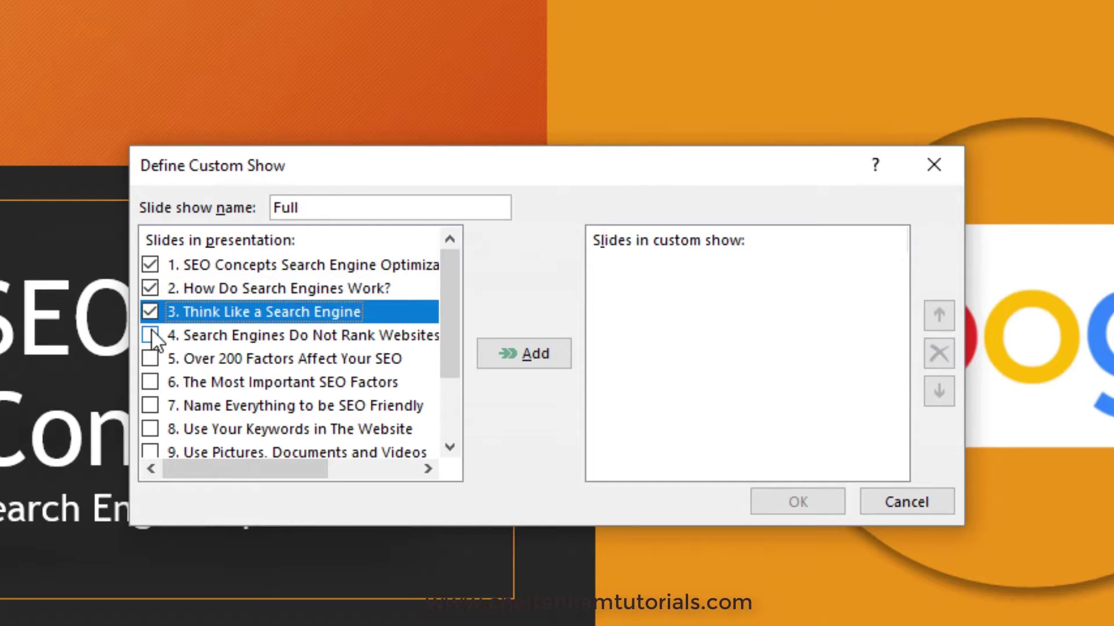
left_click(153, 335)
left_click(153, 359)
left_click(154, 382)
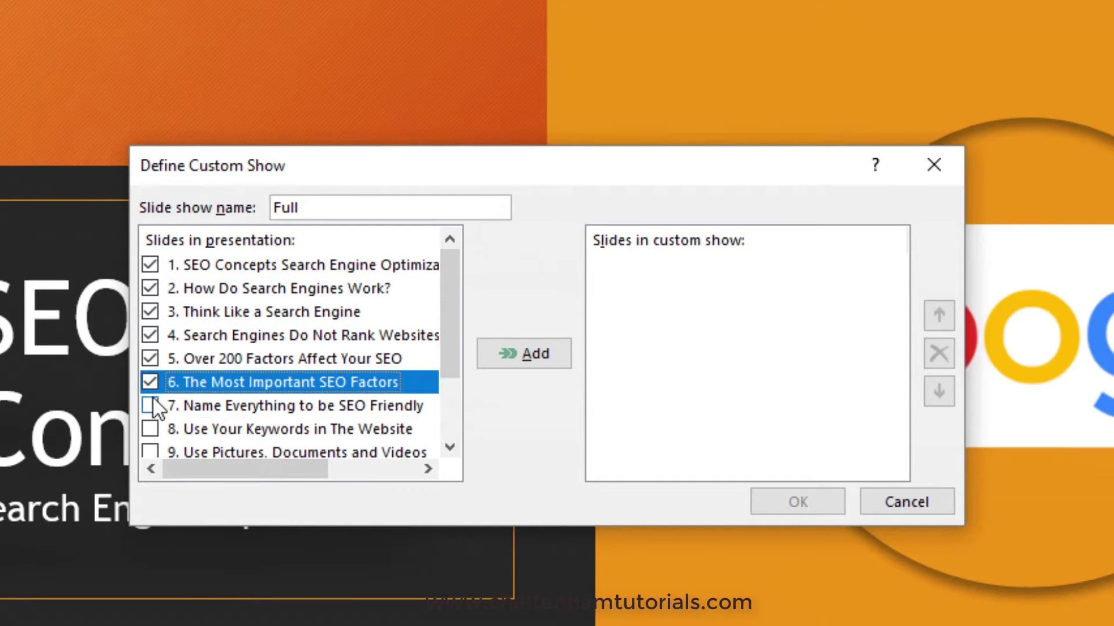
left_click(153, 405)
left_click(151, 428)
left_click_drag(446, 335, 450, 447)
left_click(152, 353)
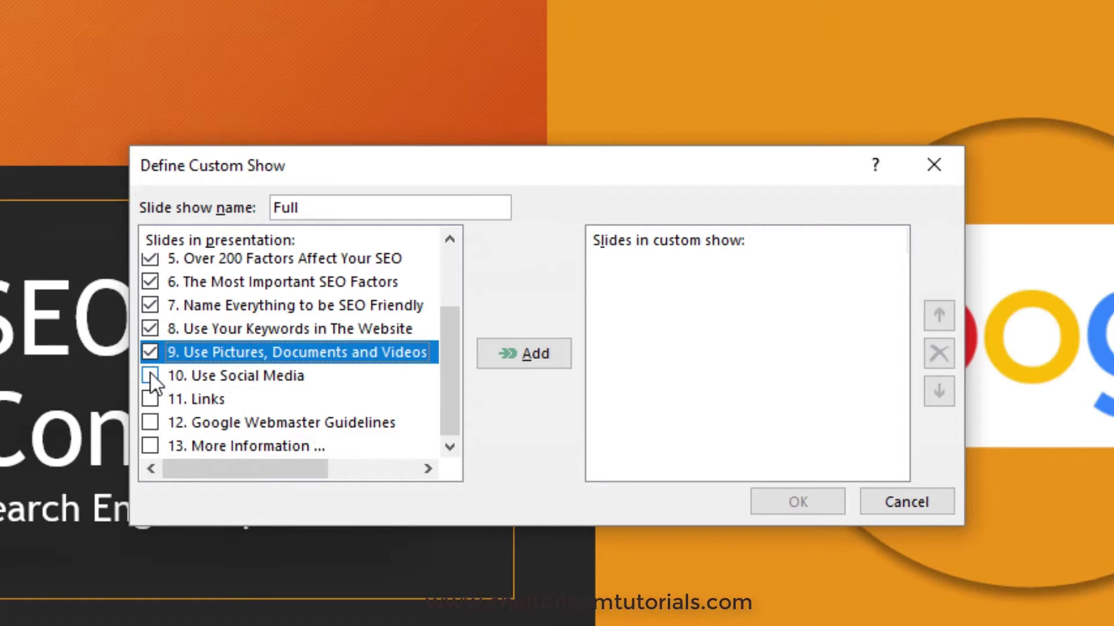
left_click(151, 377)
left_click(150, 400)
left_click(152, 424)
left_click(152, 446)
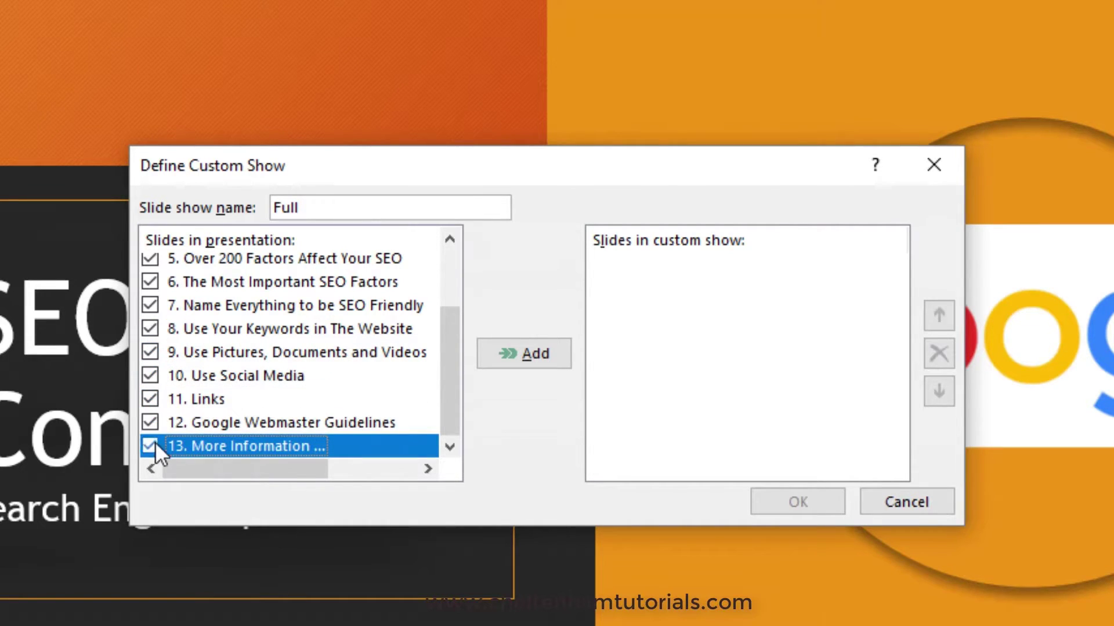
scroll(223, 330, "up", 2)
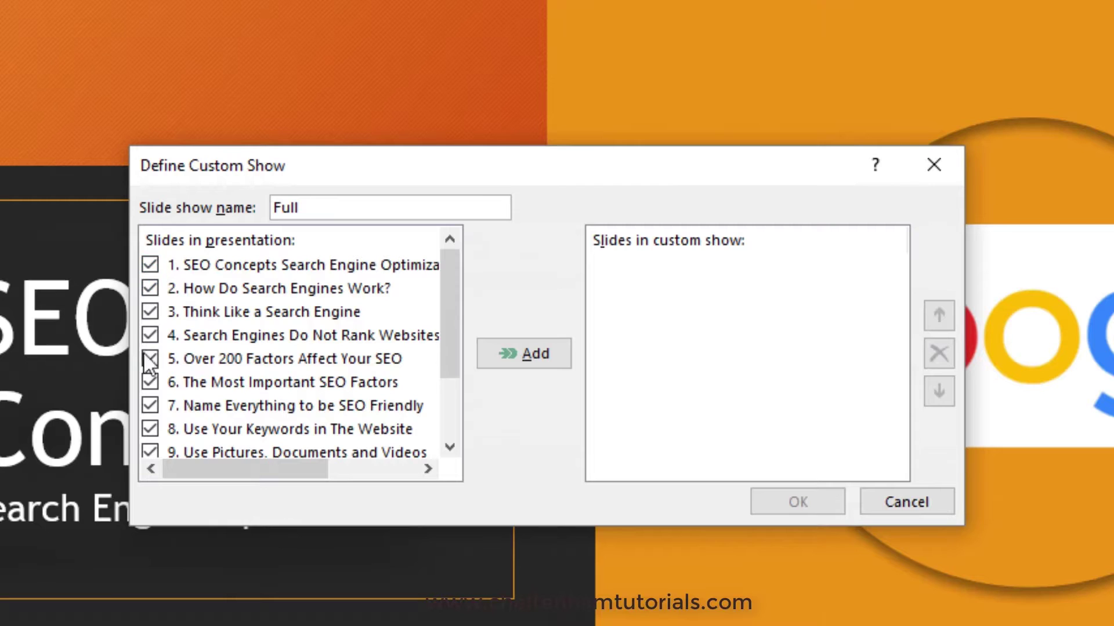
left_click(527, 350)
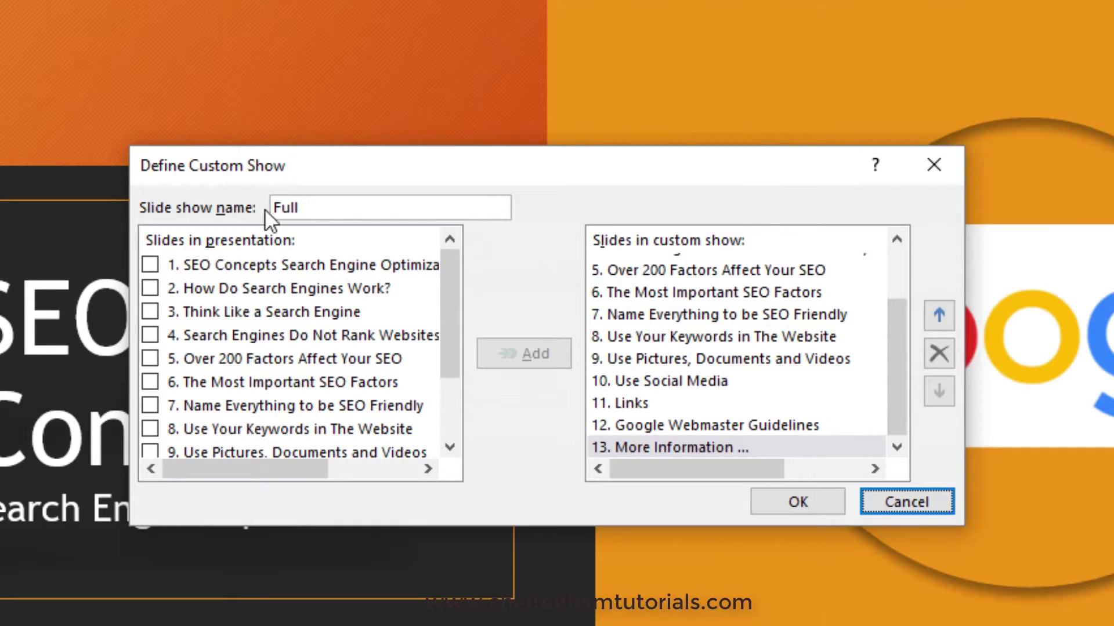
left_click(804, 504)
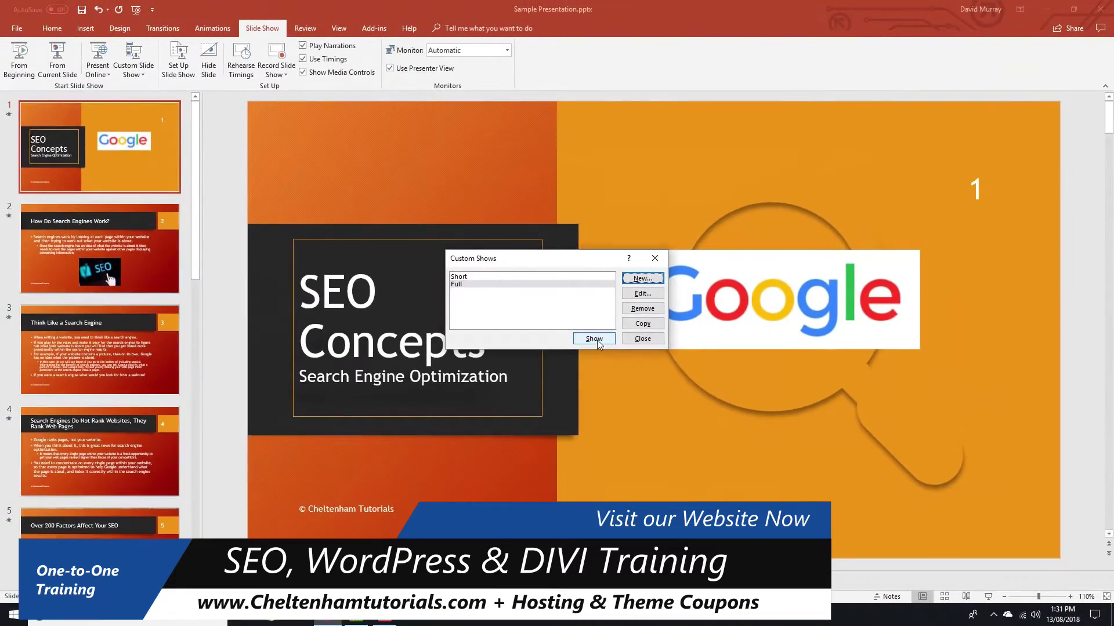
Play the Full custom show to its end and exit to the editing view
left_click(594, 339)
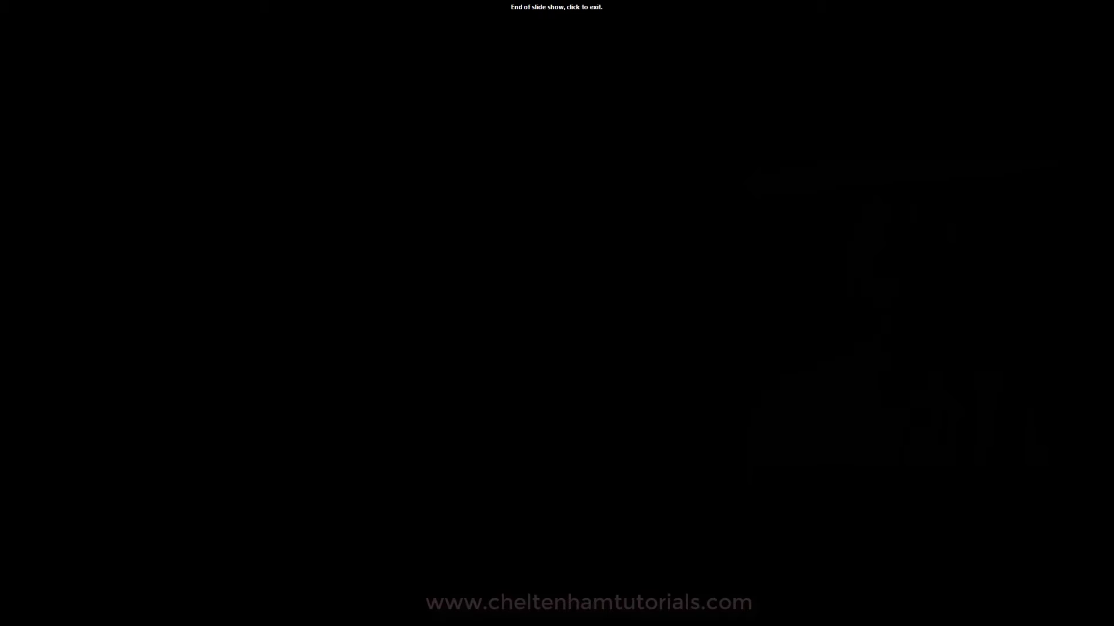
key("Escape")
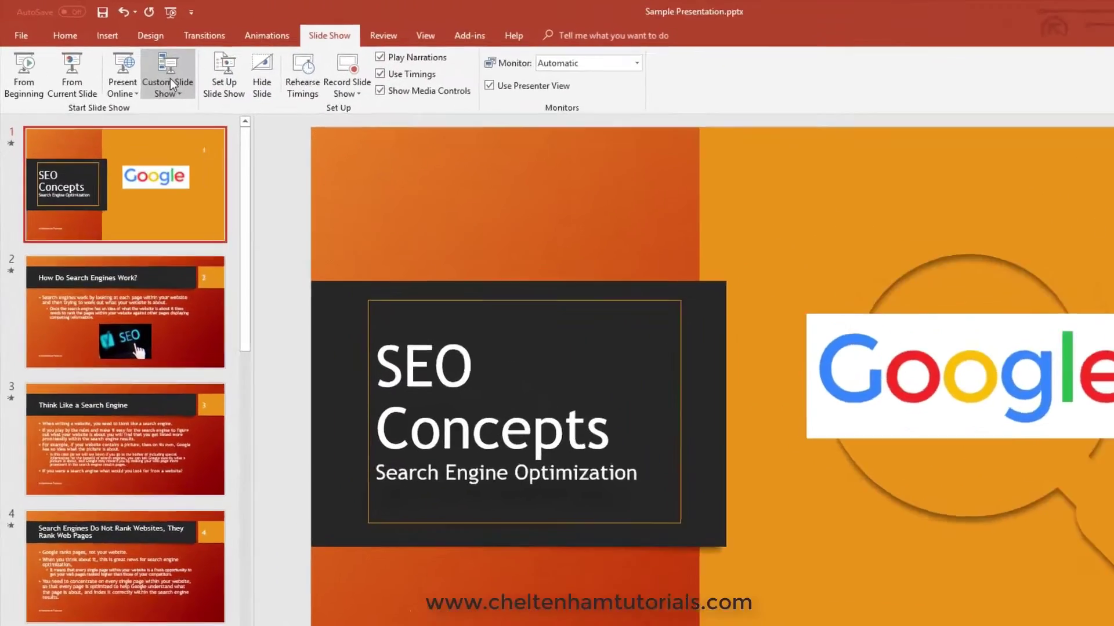
Open the Short custom show for editing and add slide 2, How Do Search Engines Work?, to it
left_click(135, 74)
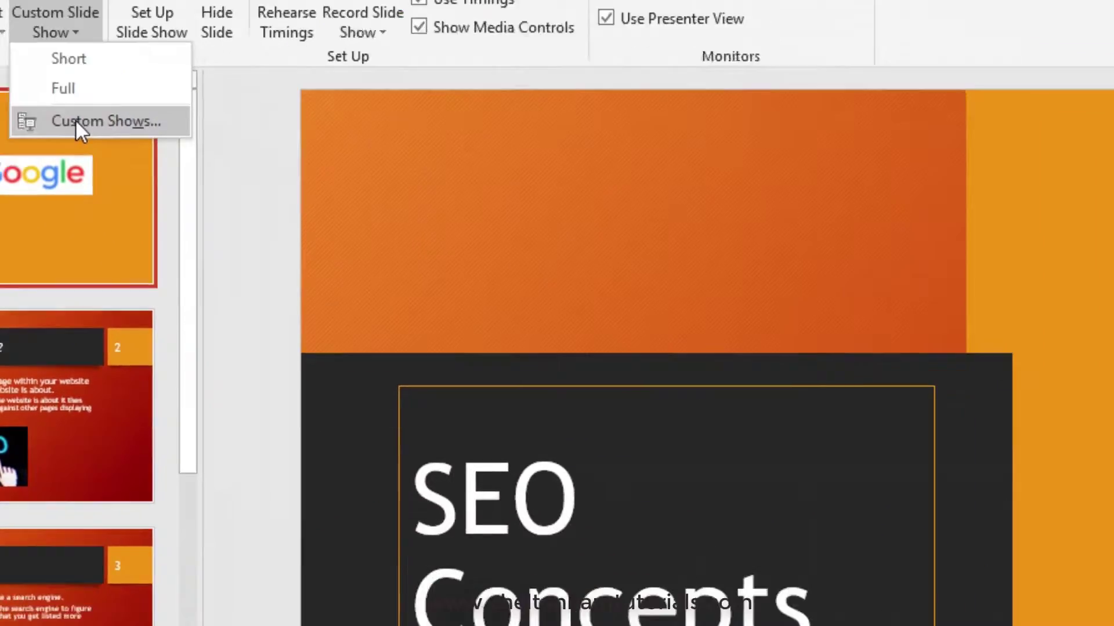
left_click(307, 244)
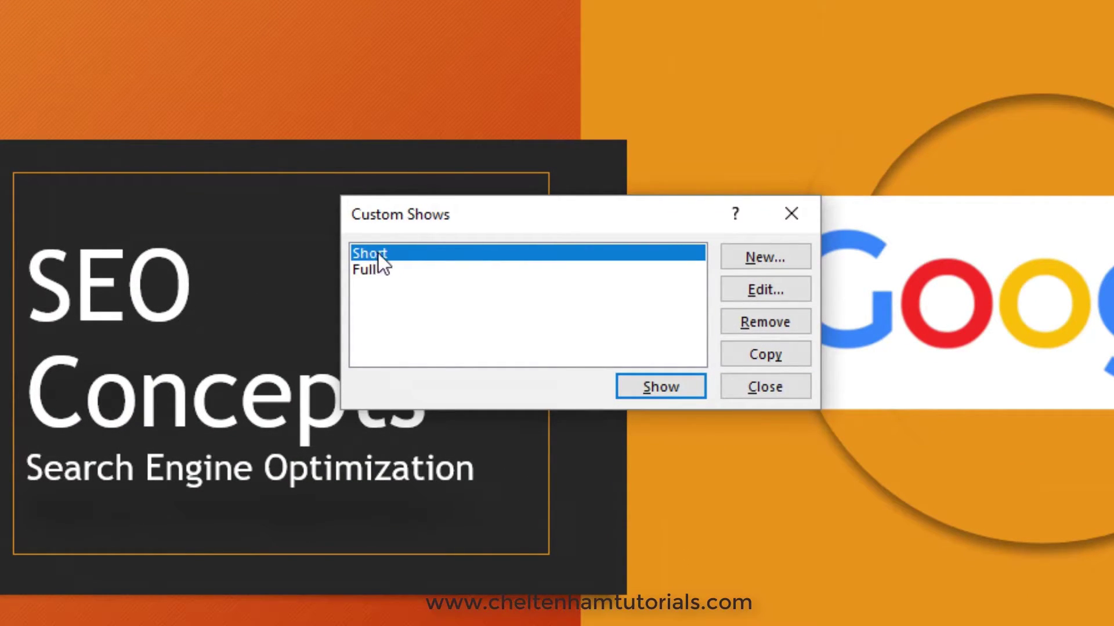
left_click(763, 288)
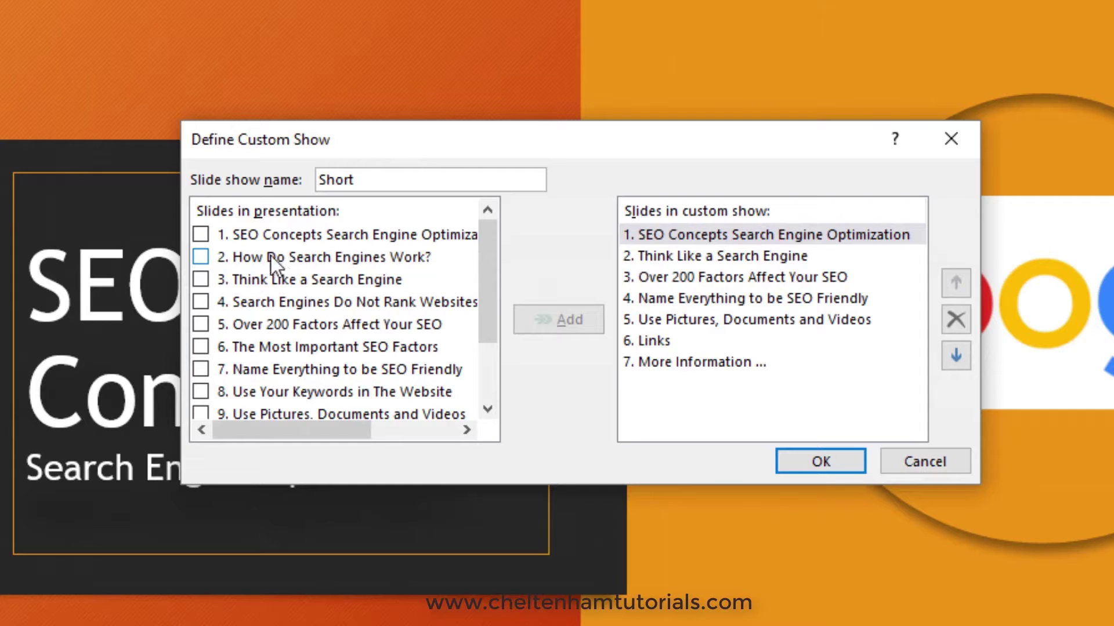
left_click(202, 254)
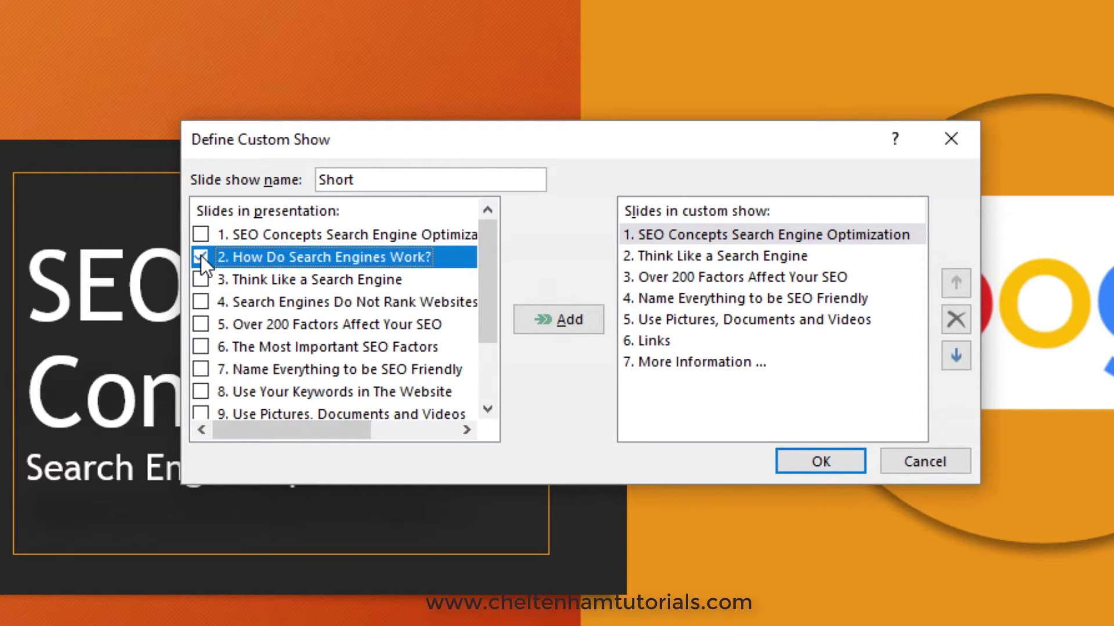
left_click(201, 256)
left_click(558, 313)
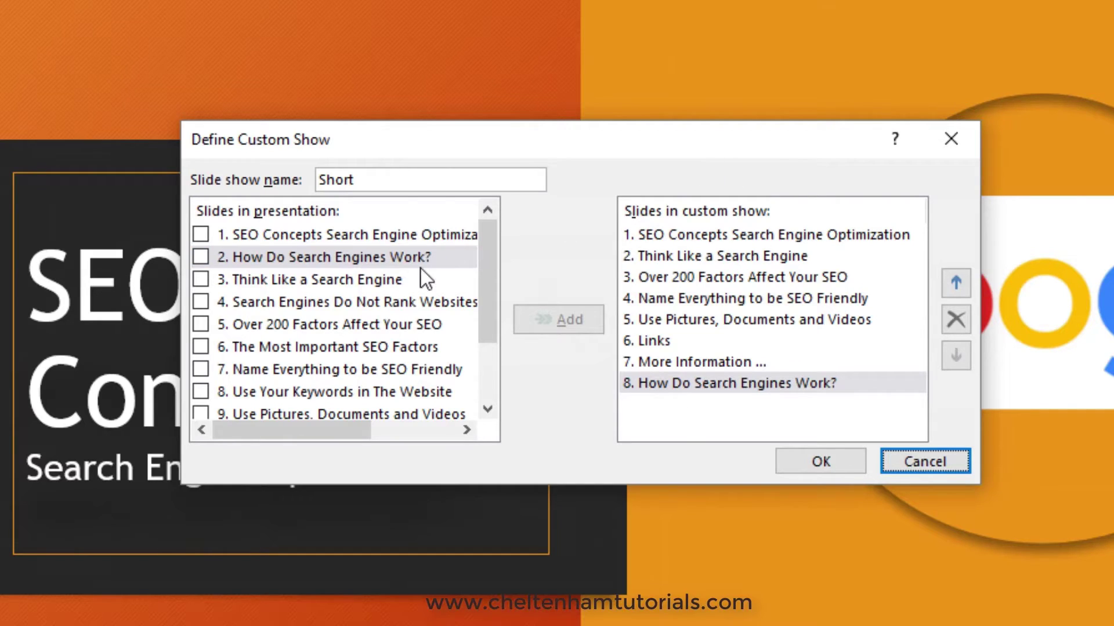
Move How Do Search Engines Work? up to second position in the Short show
left_click(956, 283)
left_click(956, 283)
left_click(957, 284)
left_click(956, 283)
left_click(956, 283)
left_click(956, 285)
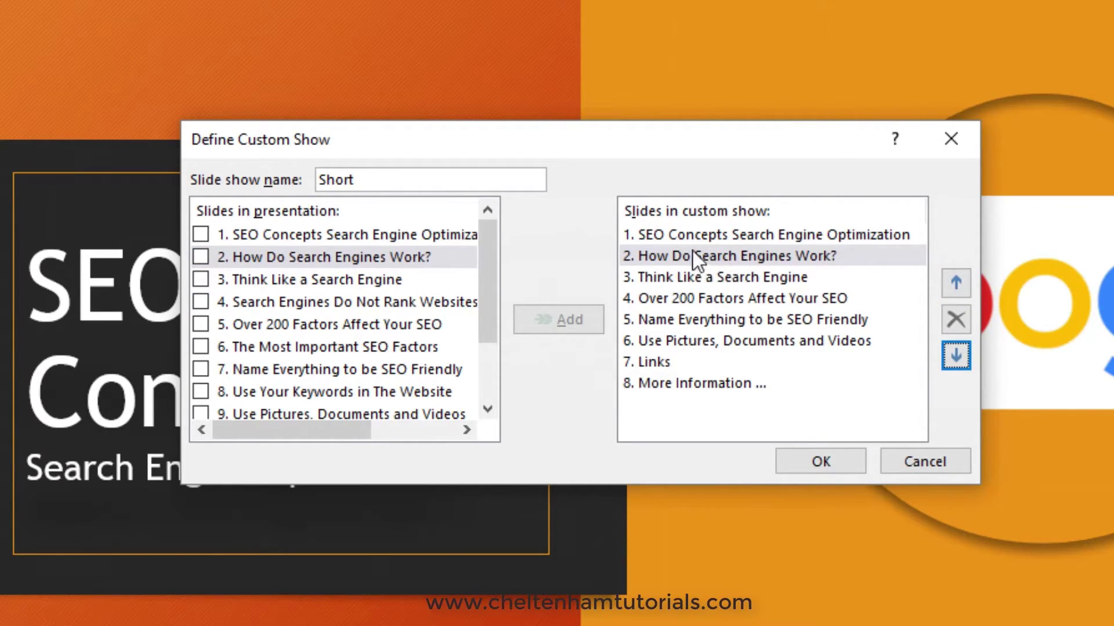
Move Over 200 Factors Affect Your SEO down to seventh position in the Short show, just after Links
left_click(675, 299)
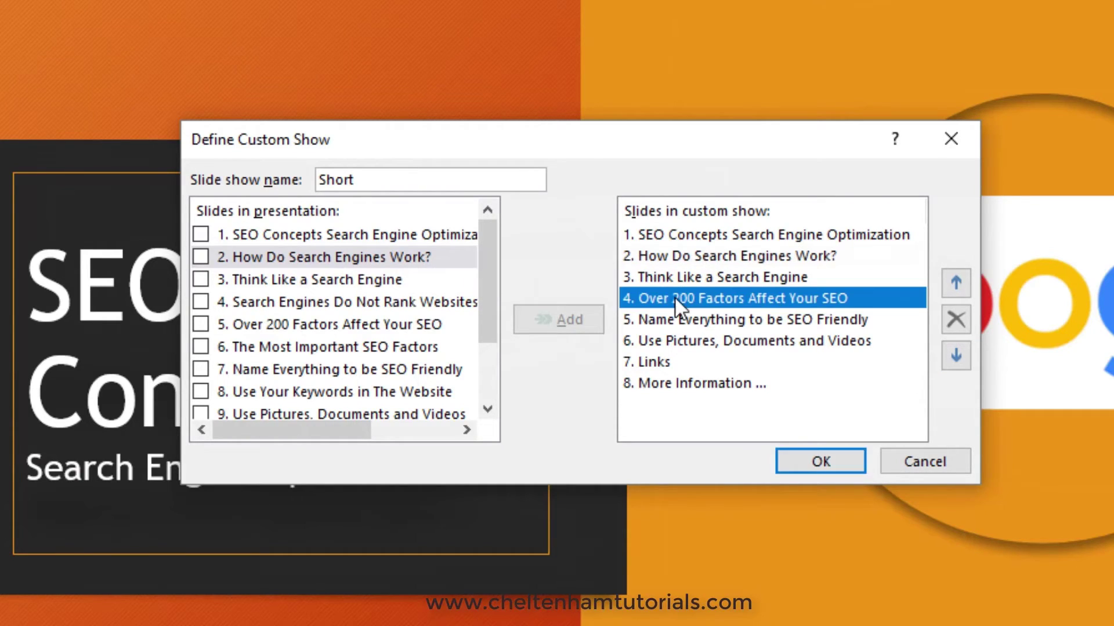
left_click(957, 356)
left_click(956, 356)
left_click(955, 356)
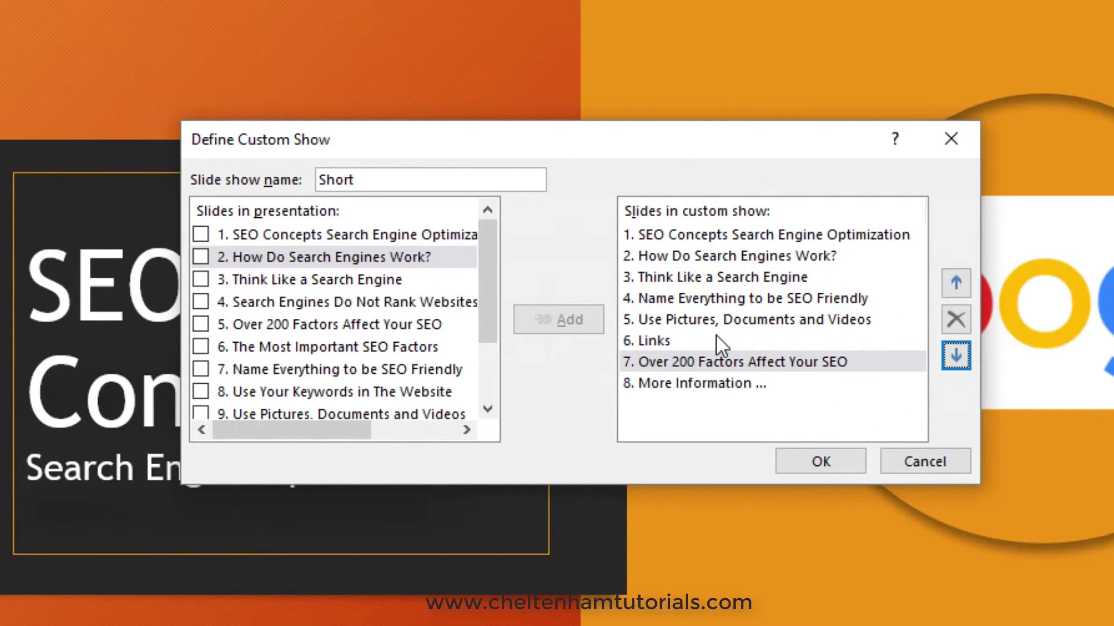
Add slide 8, Use Your Keywords in The Website, to the Short show, place it before More Information, and save the changes
left_click(206, 392)
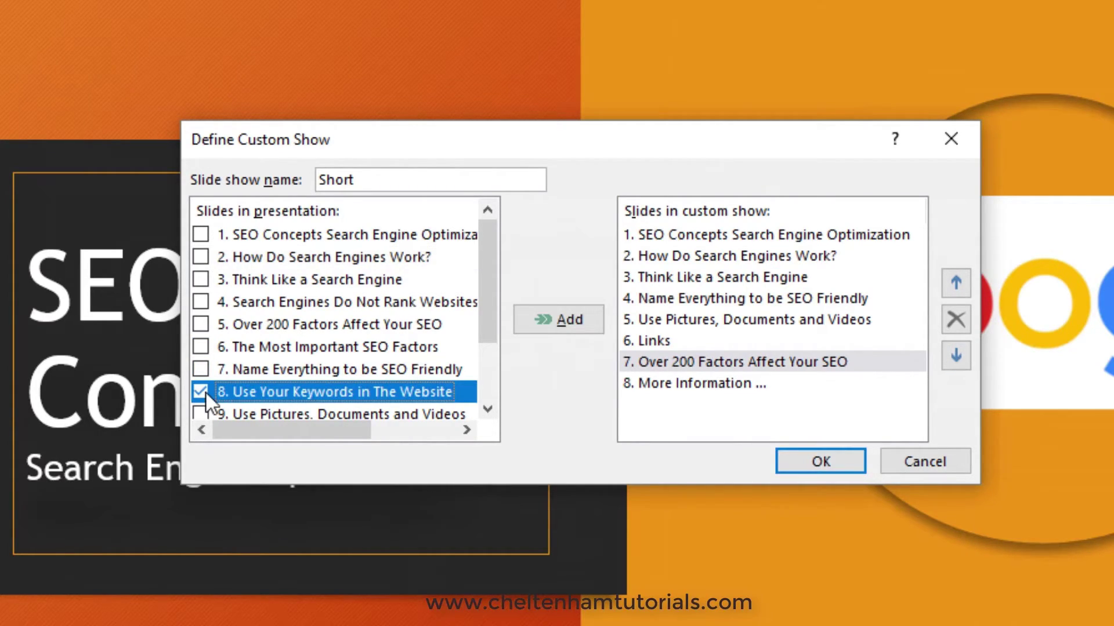
left_click(569, 320)
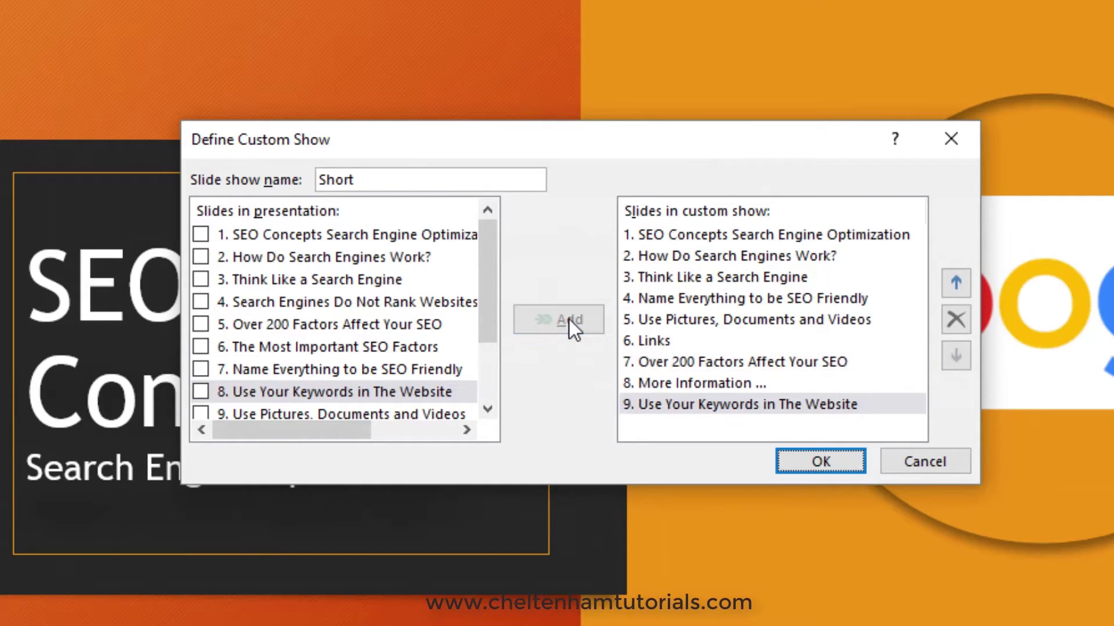
left_click(955, 281)
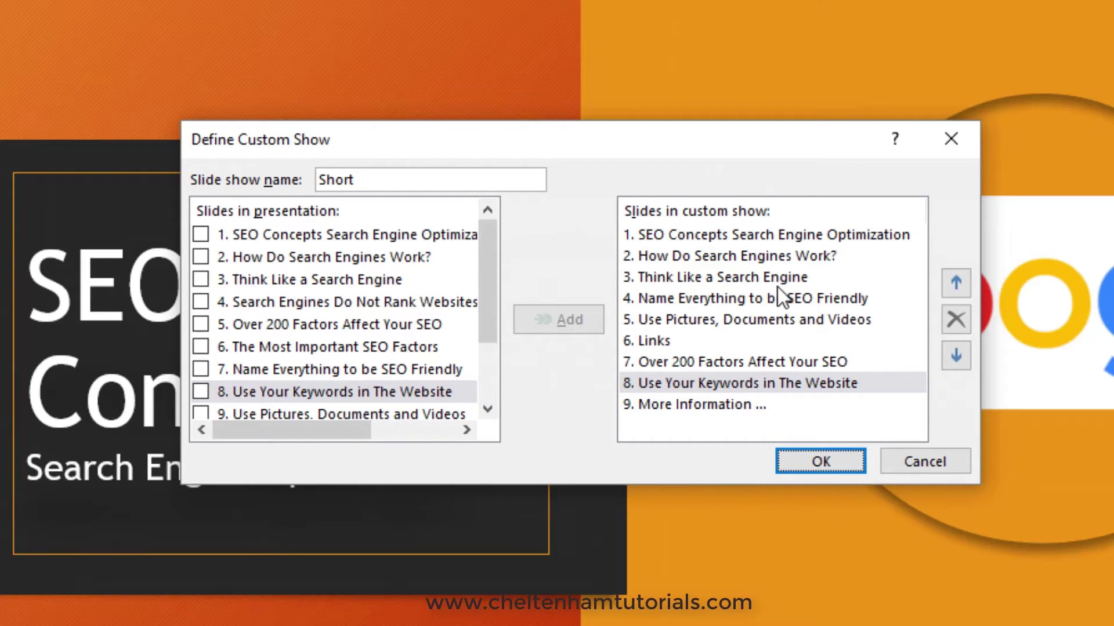
left_click(823, 460)
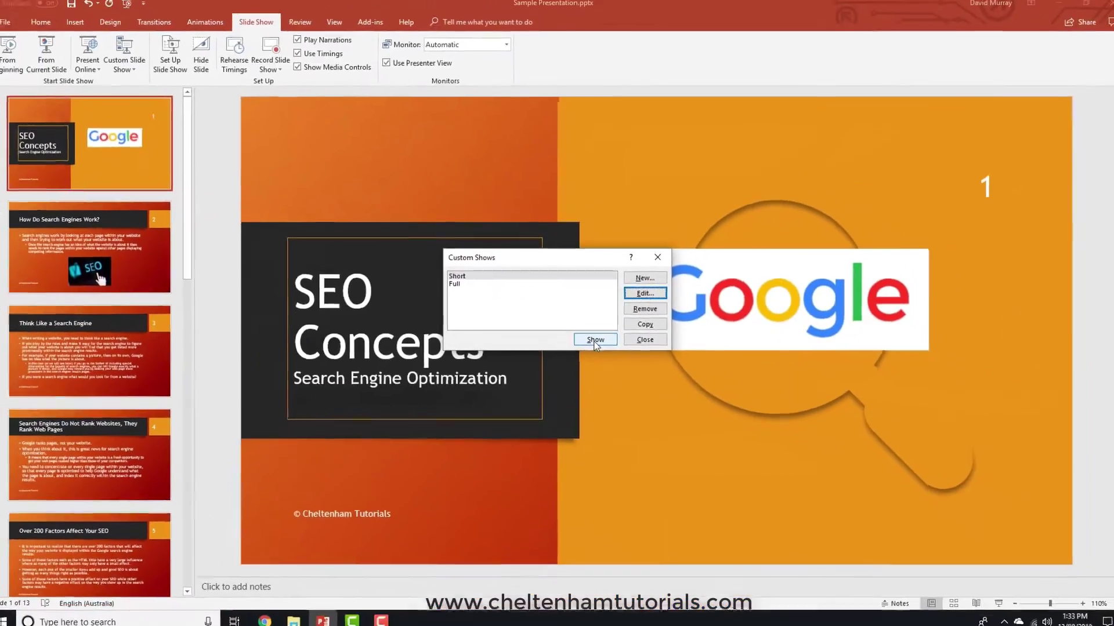
Play the edited Short custom show, advance through its slides to More Information, and exit the show
left_click(593, 342)
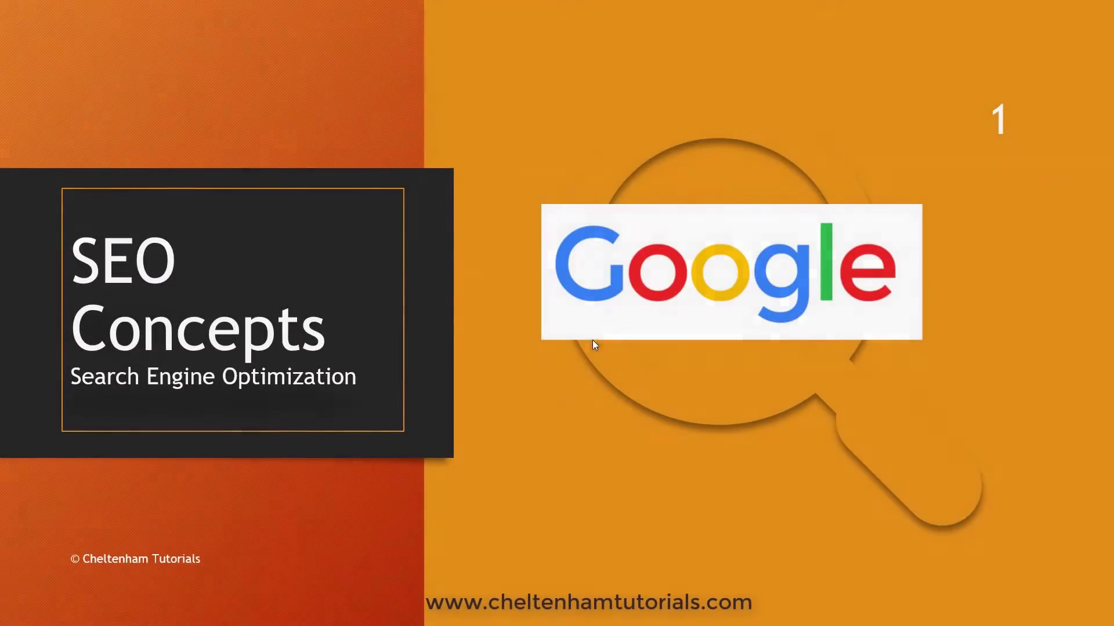
key("Right")
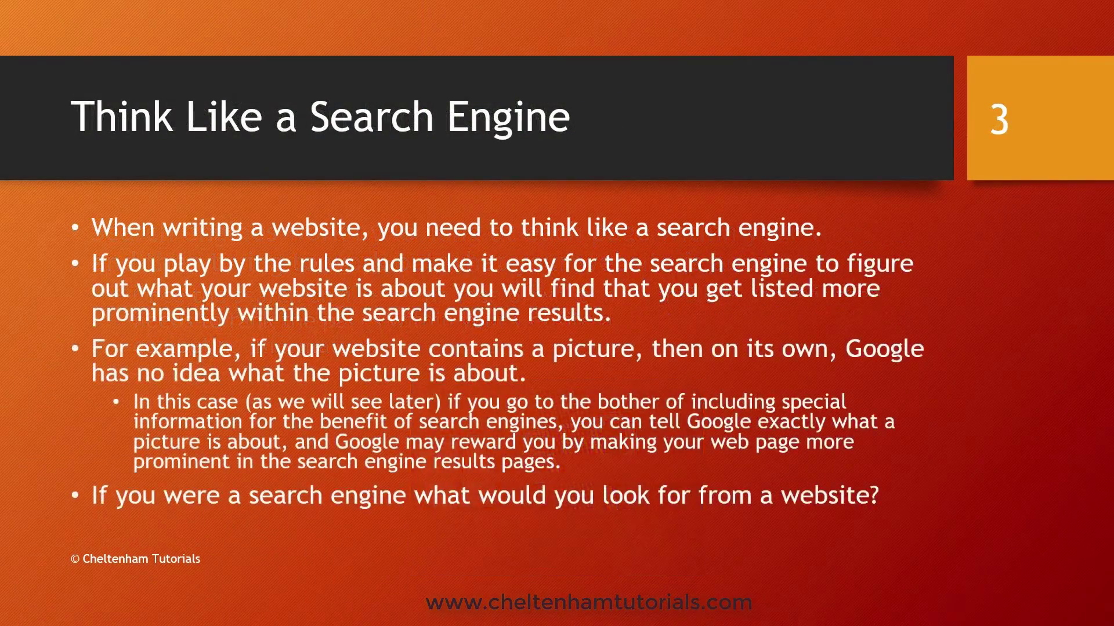
key("Right")
key("Right")
key("Right")
key("Right")
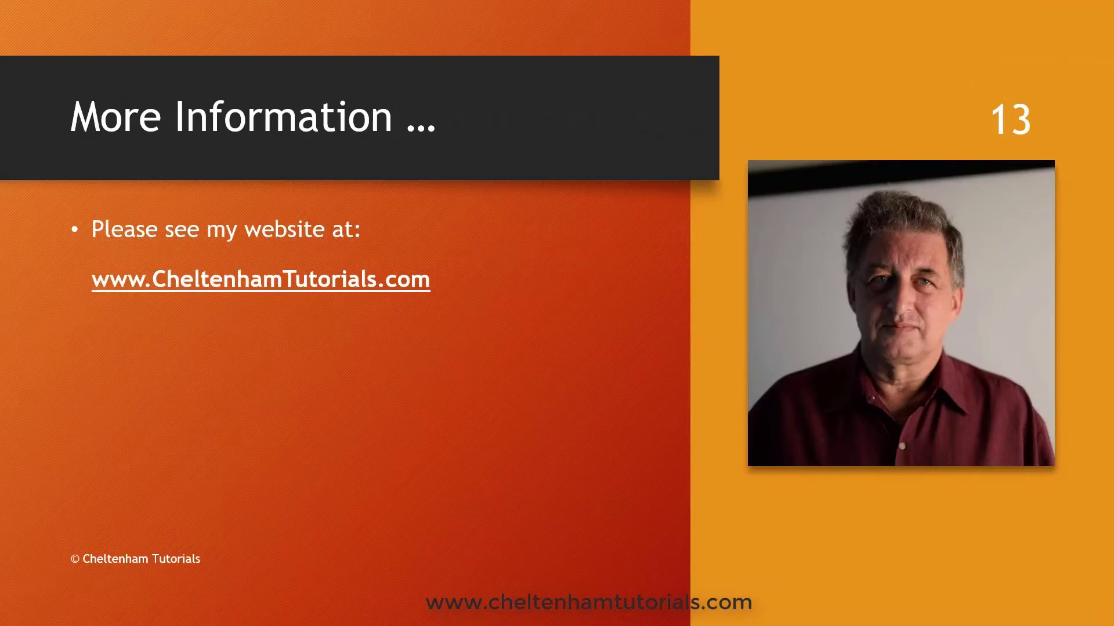
key("Right")
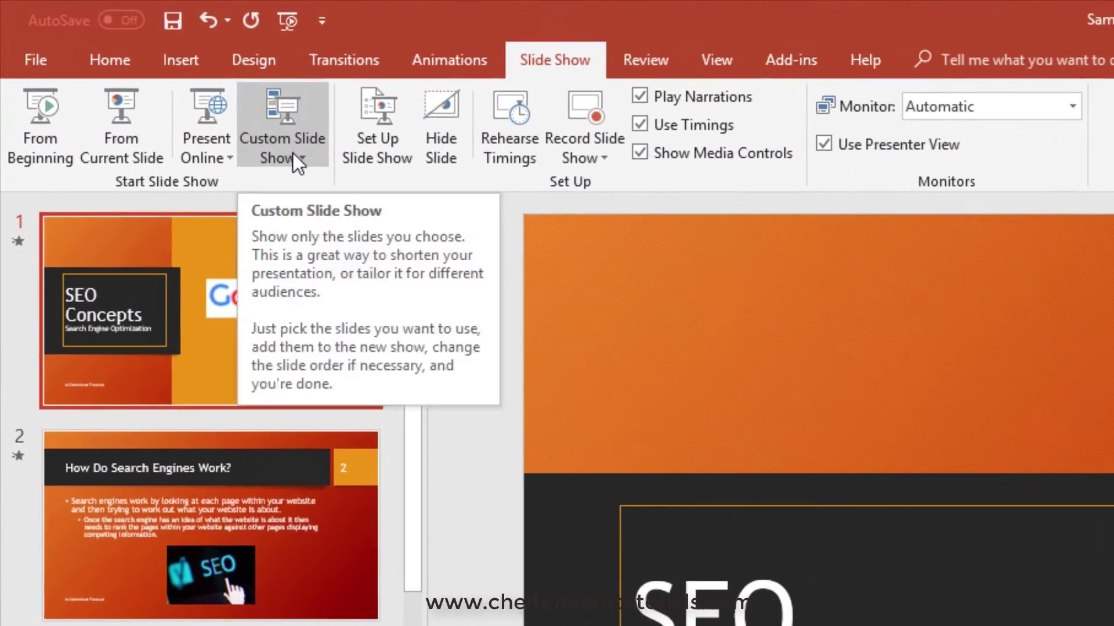
Reopen the list of custom shows and remove the Full show
left_click(140, 75)
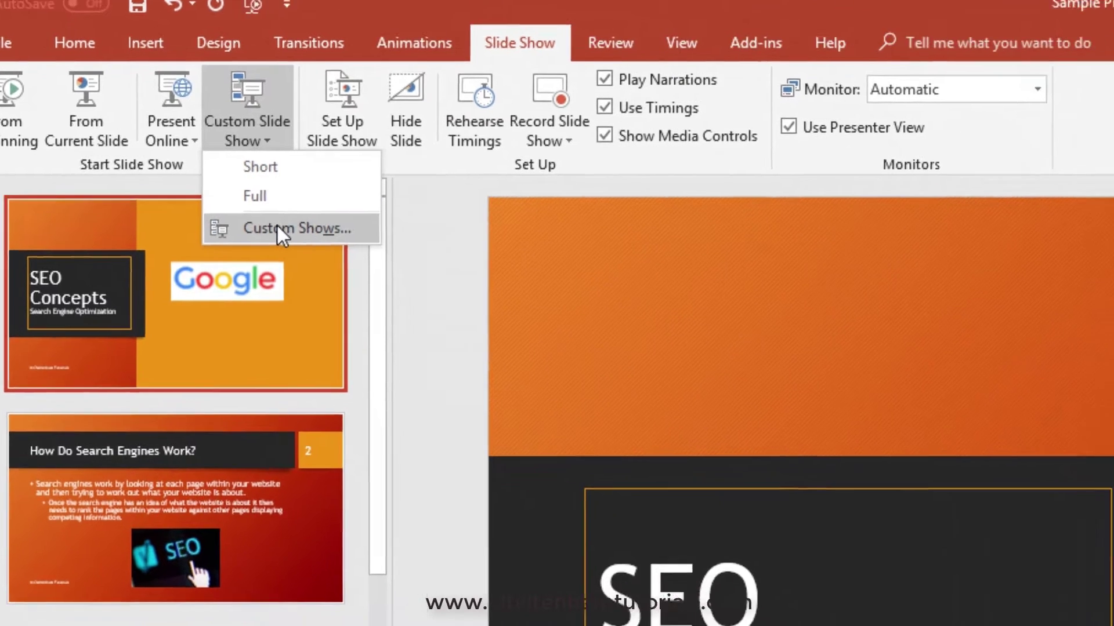
left_click(311, 245)
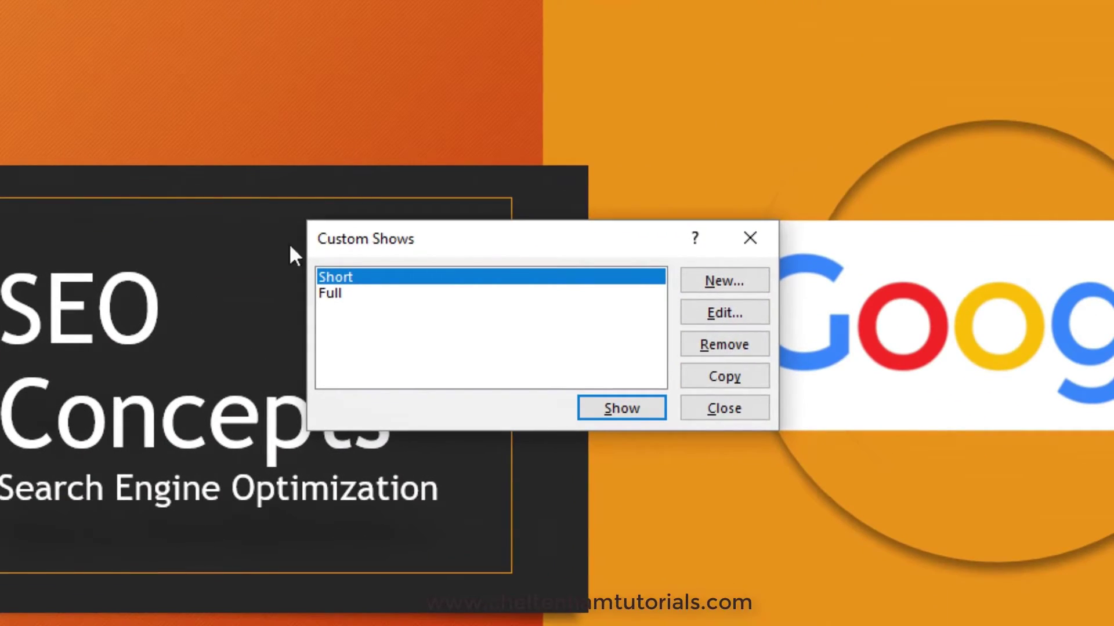
left_click(341, 294)
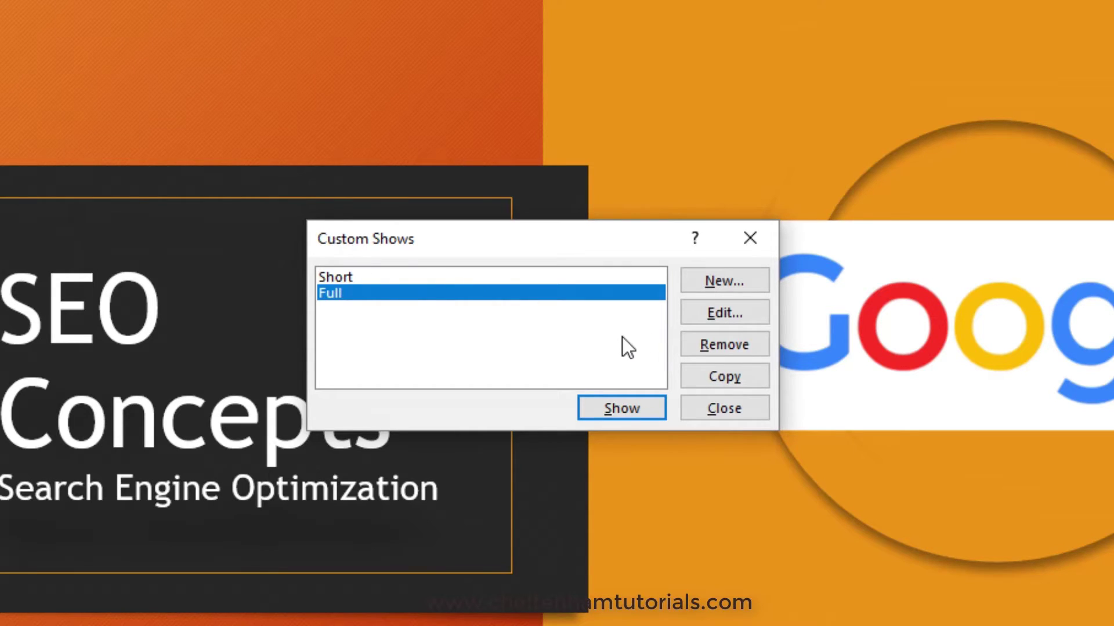
left_click(727, 342)
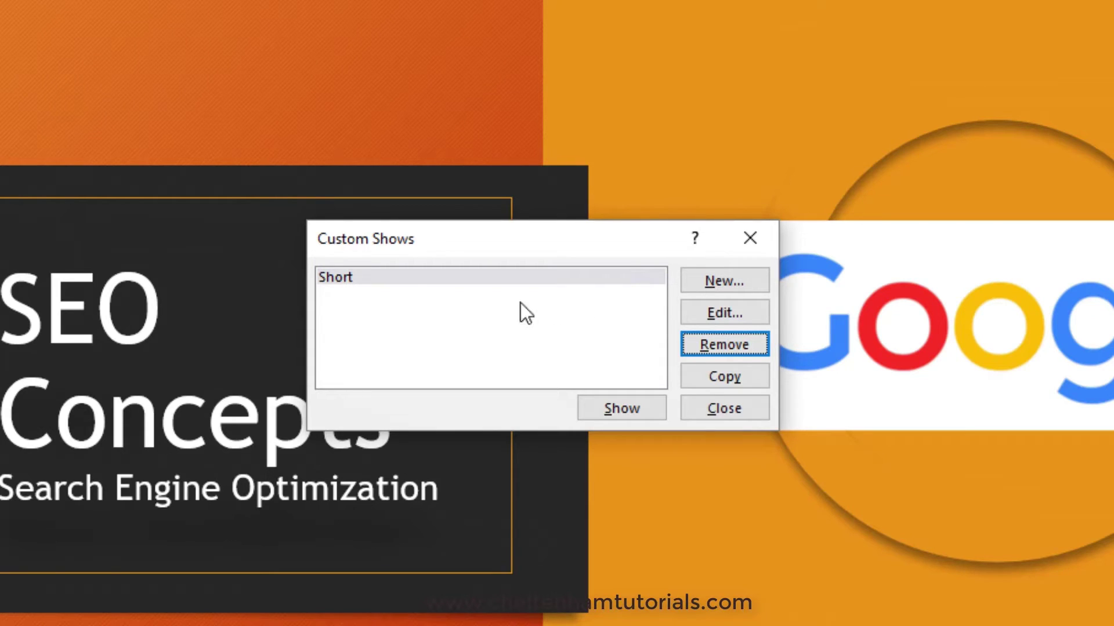
Duplicate the Short custom show and rename the copy Middle
left_click(344, 279)
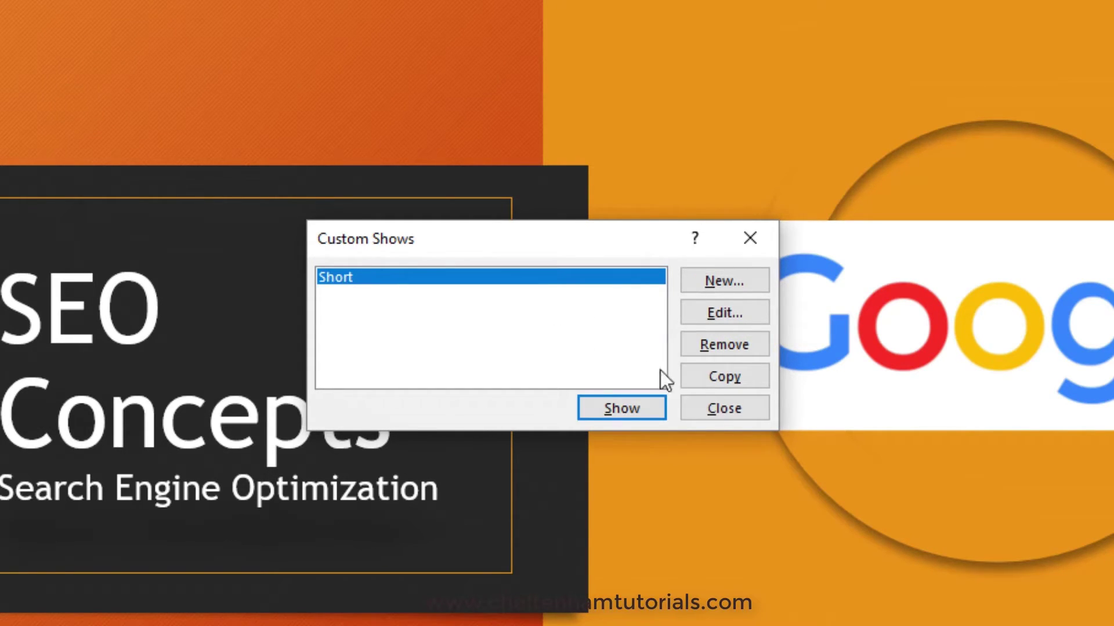
left_click(703, 377)
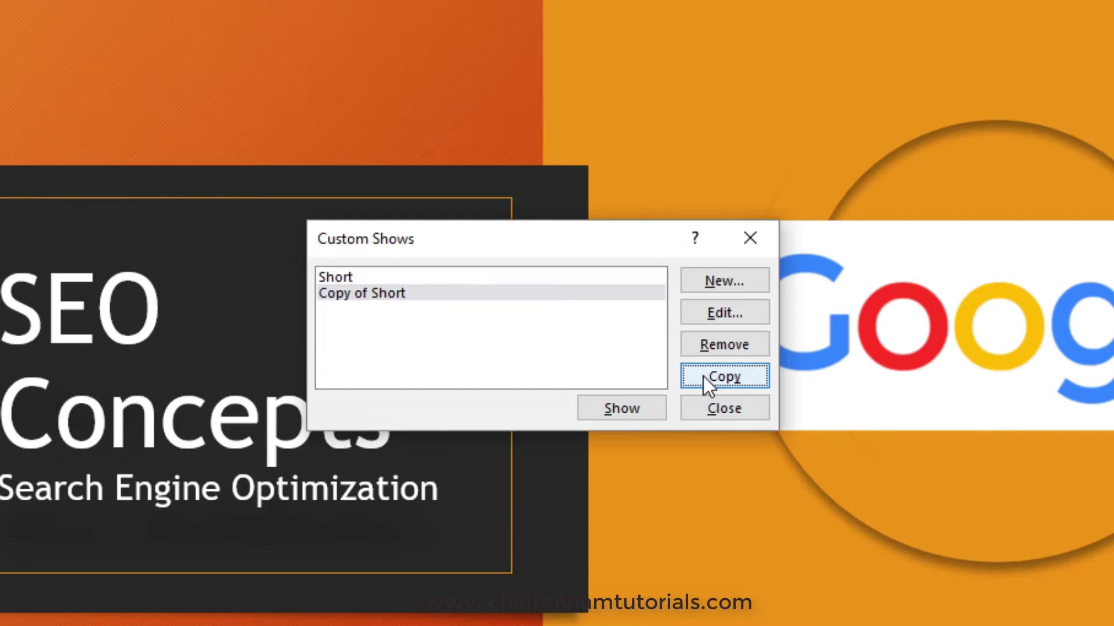
left_click(441, 296)
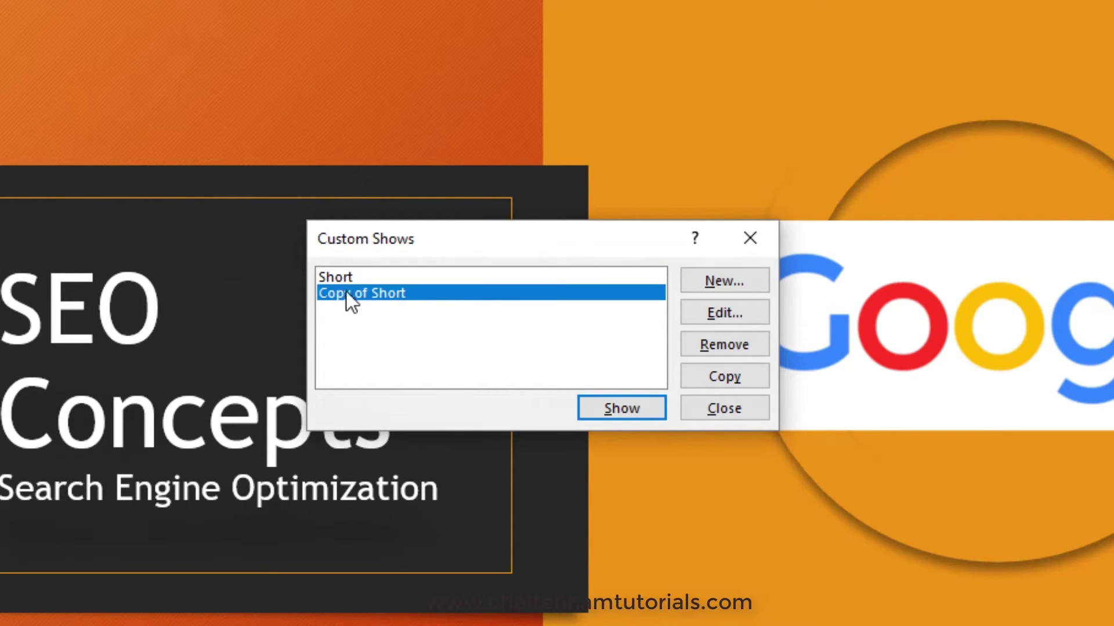
left_click(703, 312)
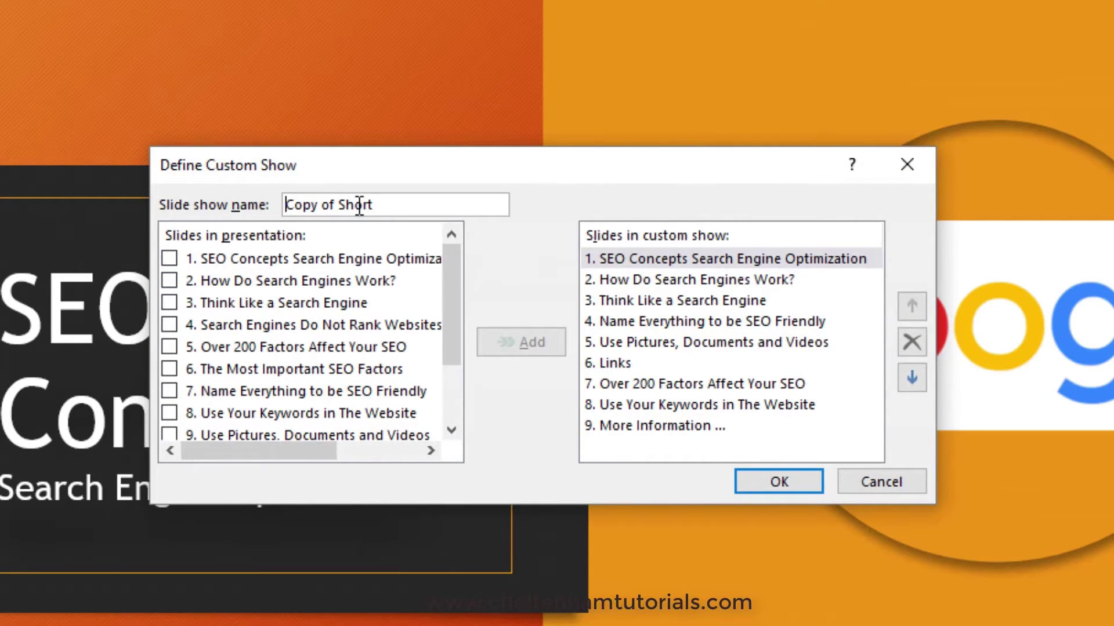
left_click_drag(375, 205, 232, 218)
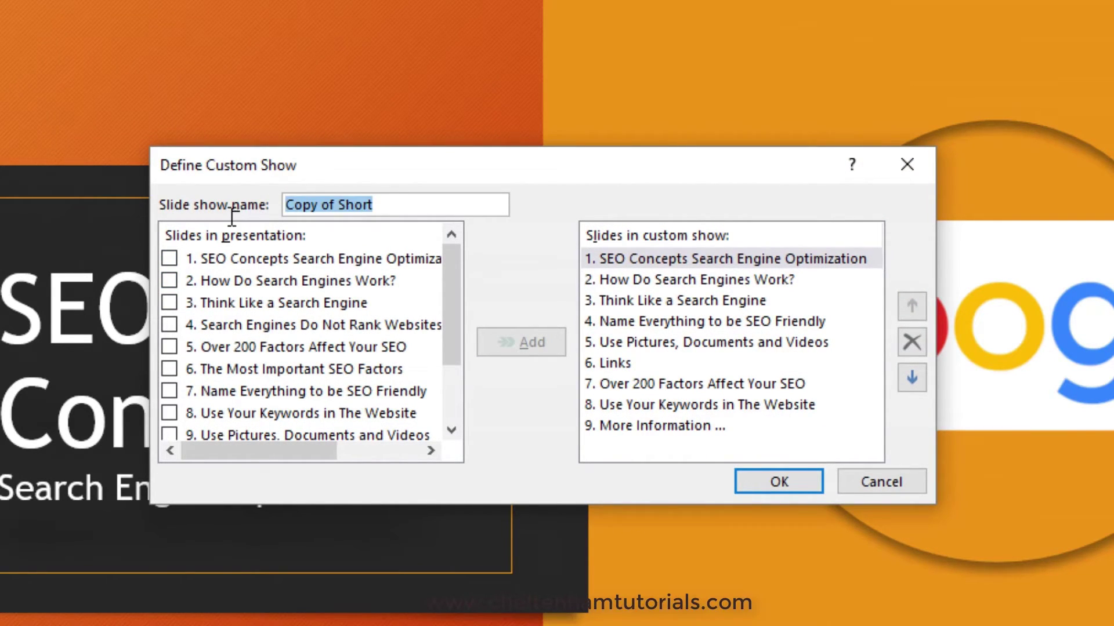
type("Middle")
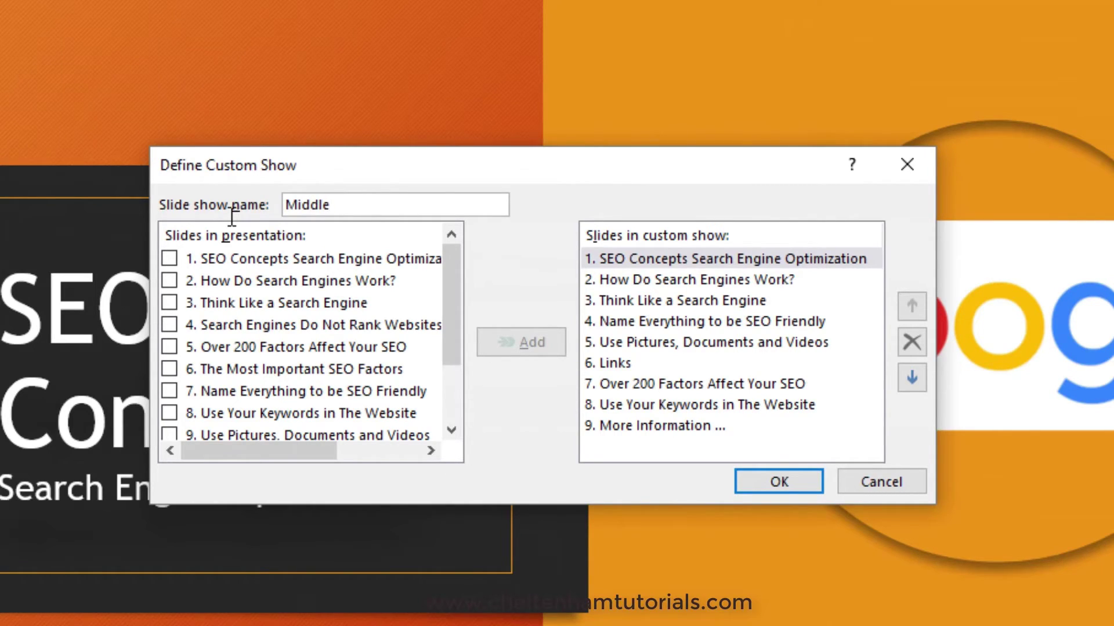
Add slides 3 to 6 of the presentation to the Middle show, save it, and close the custom shows list
left_click(176, 304)
left_click(172, 326)
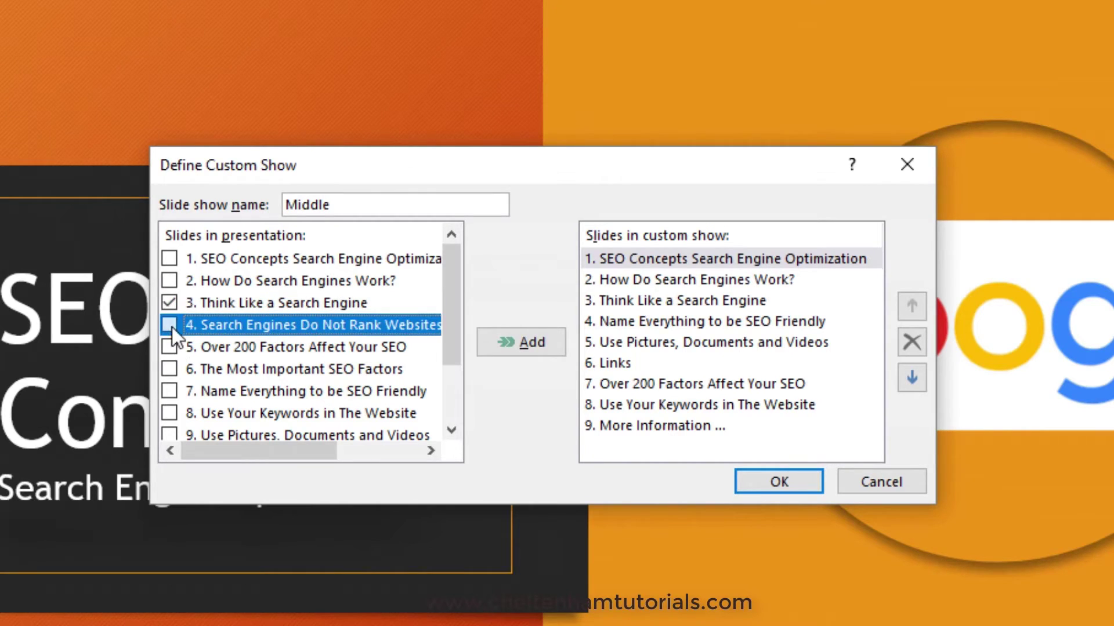
left_click(171, 348)
left_click(167, 370)
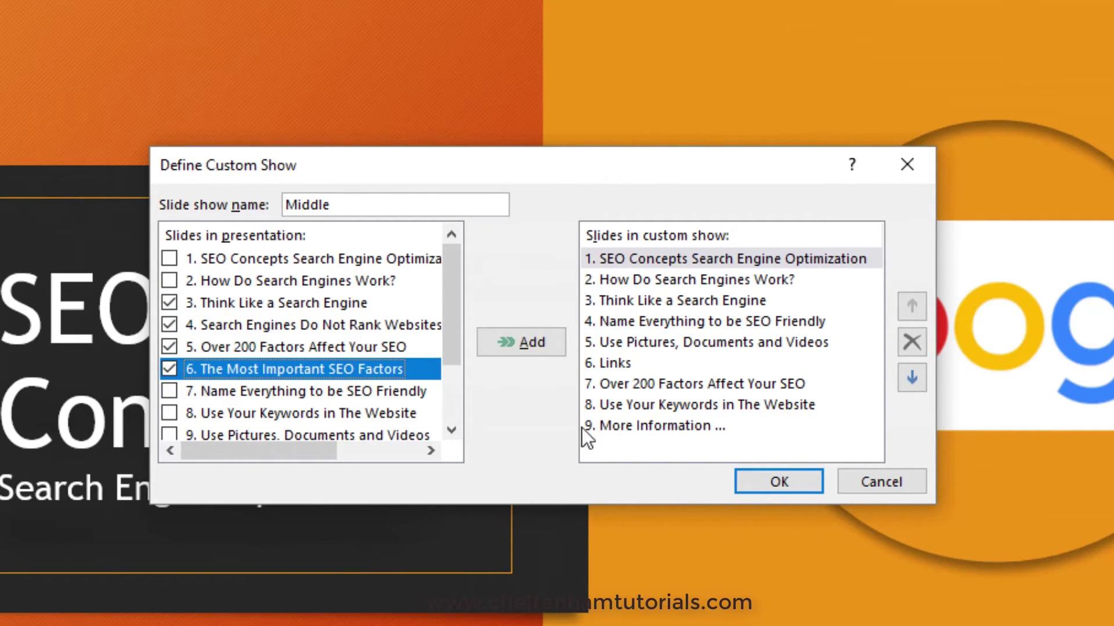
left_click(521, 342)
left_click(798, 488)
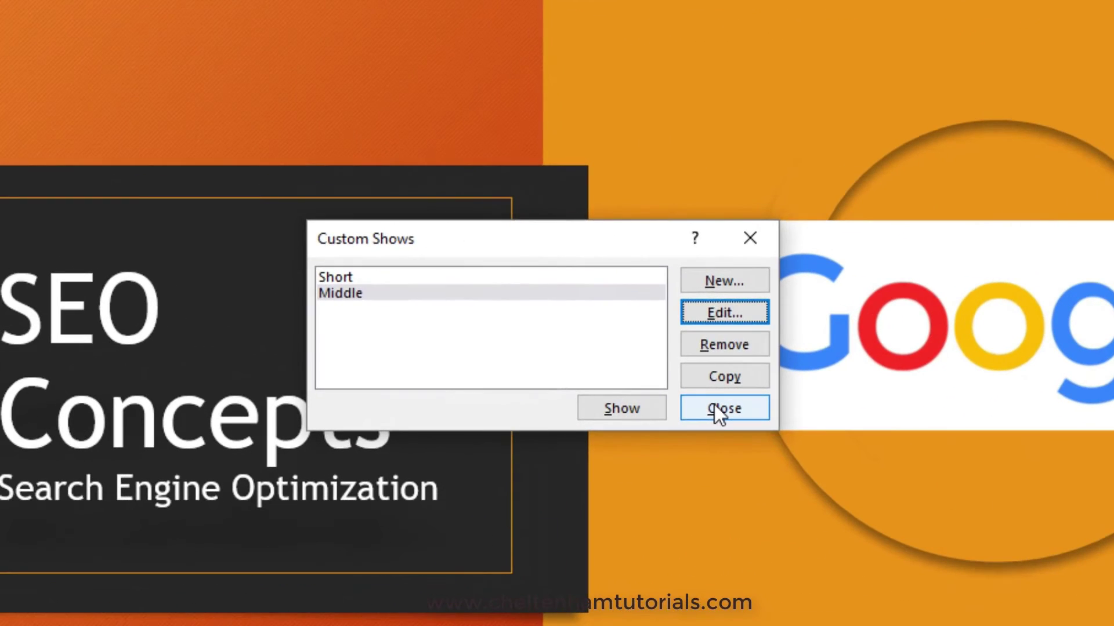
left_click(718, 408)
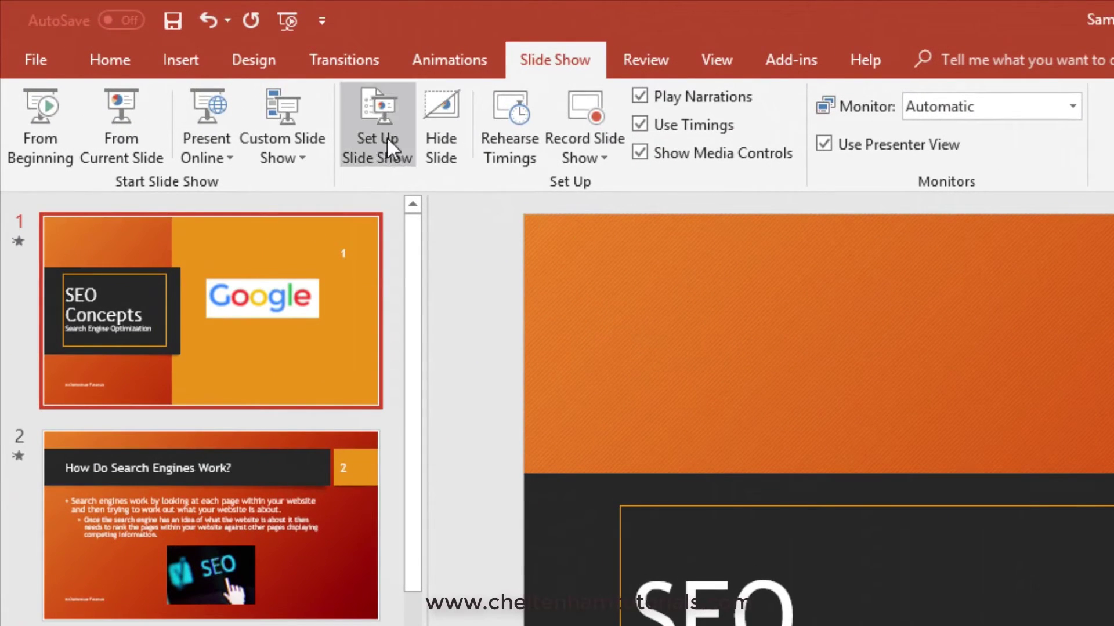
Play the Middle custom show and advance through its slides
left_click(298, 141)
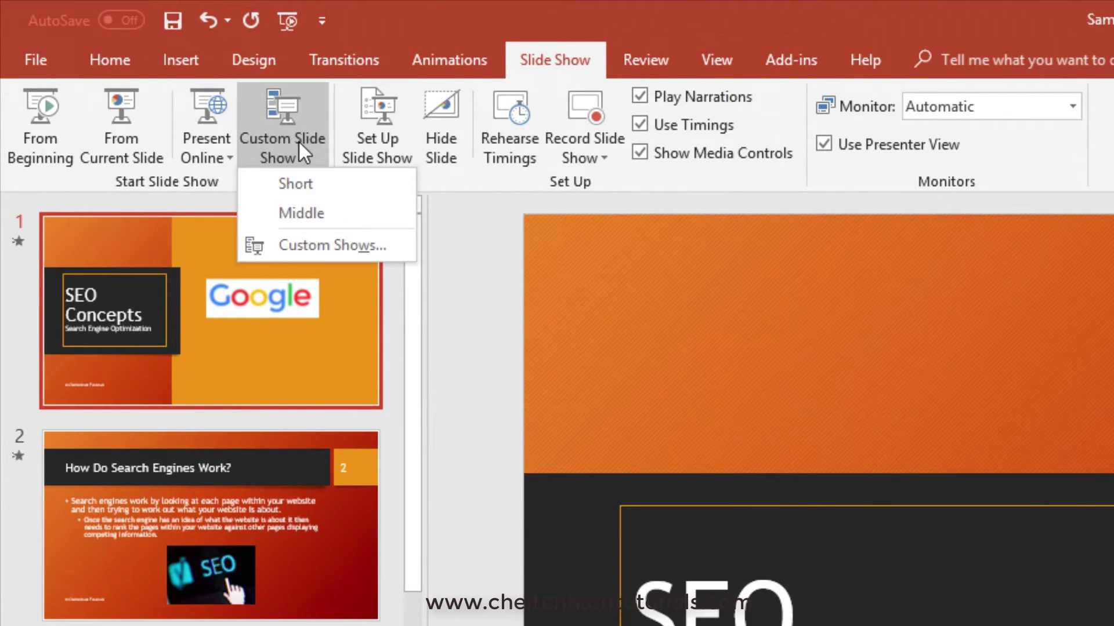
left_click(315, 246)
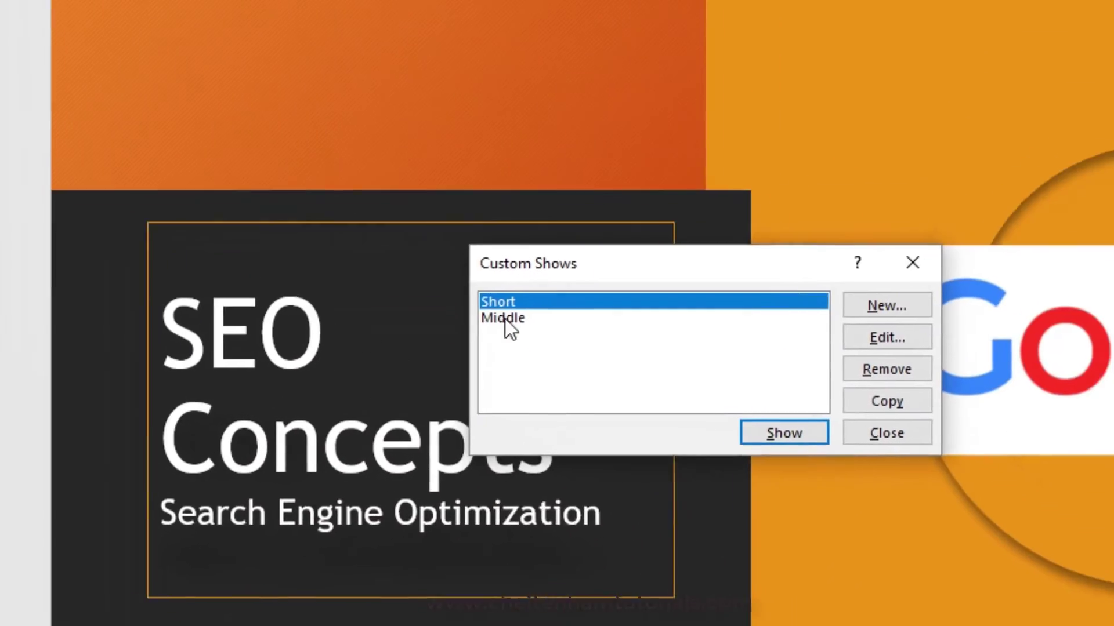
left_click(979, 600)
left_click(474, 281)
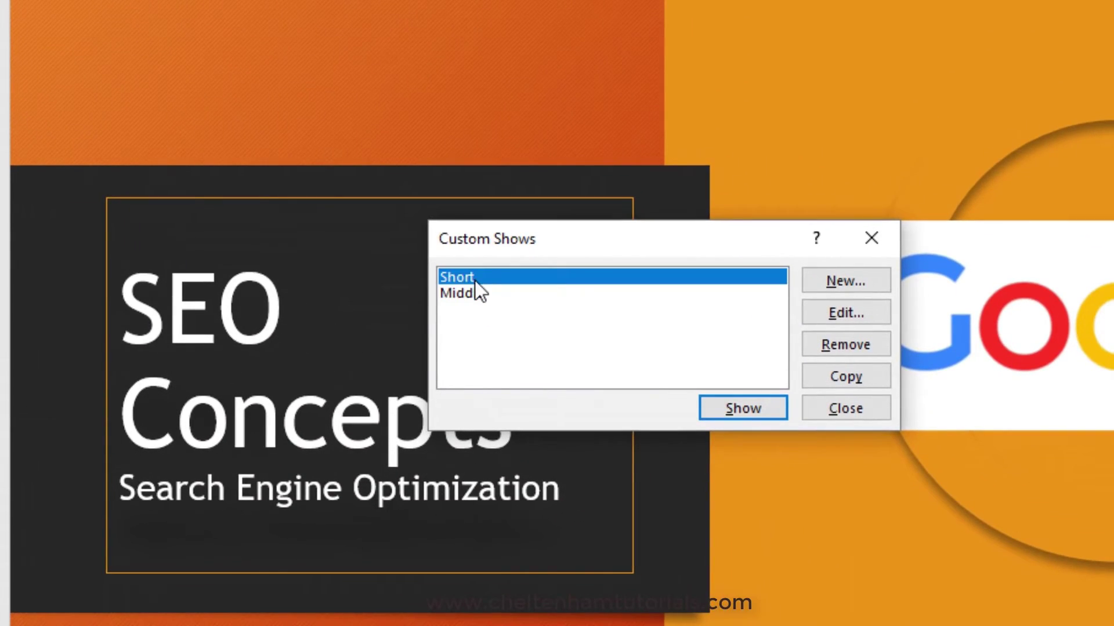
left_click(473, 291)
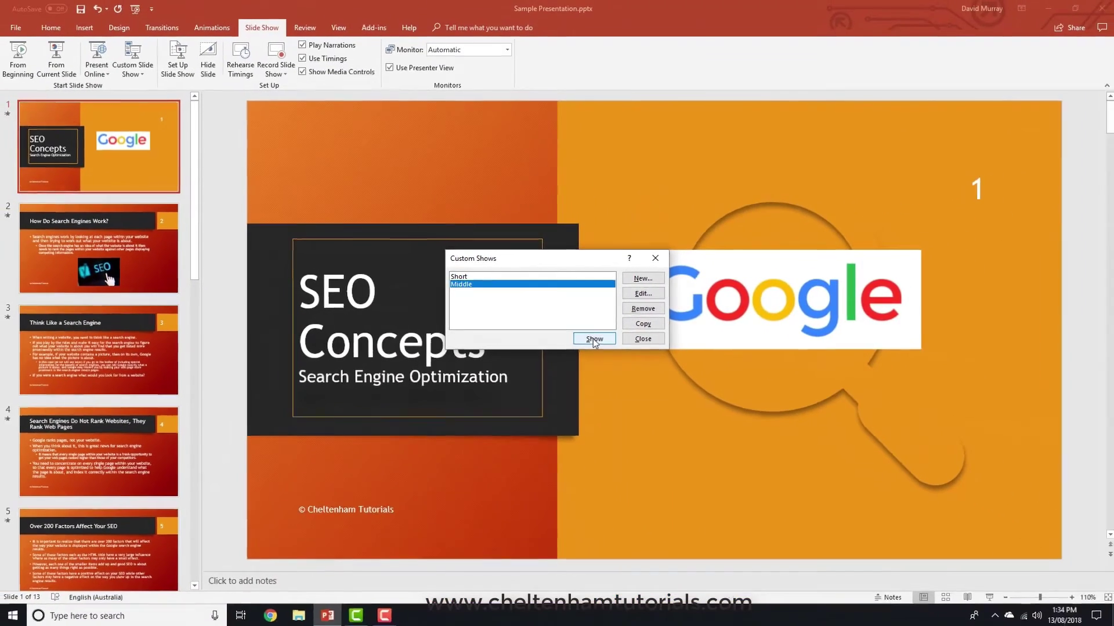
left_click(595, 341)
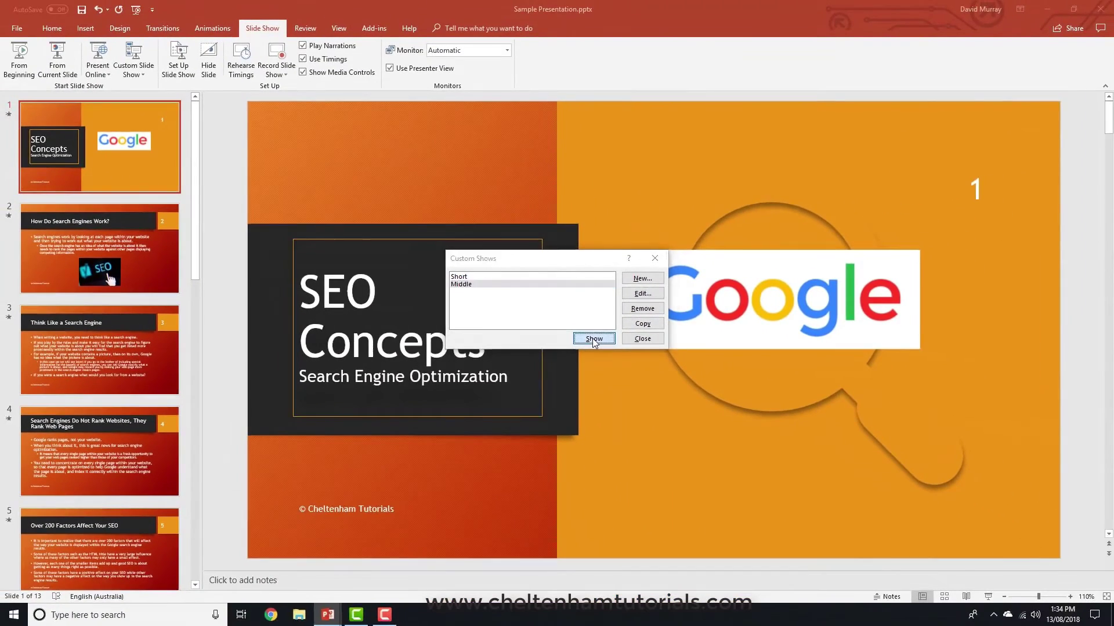
key("Right")
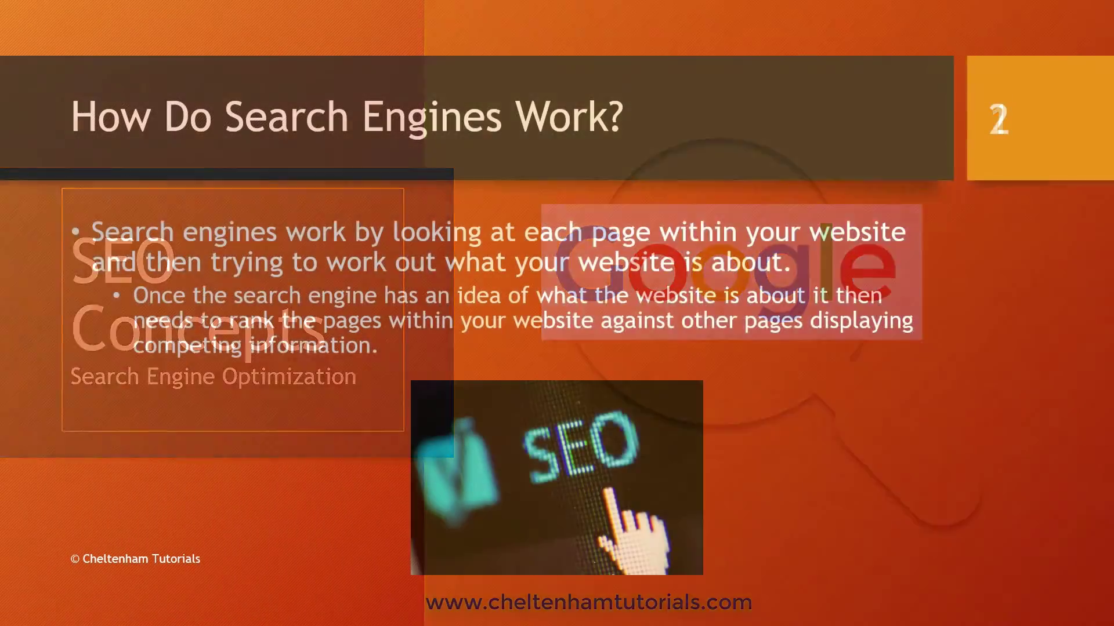
key("Right")
key("Right")
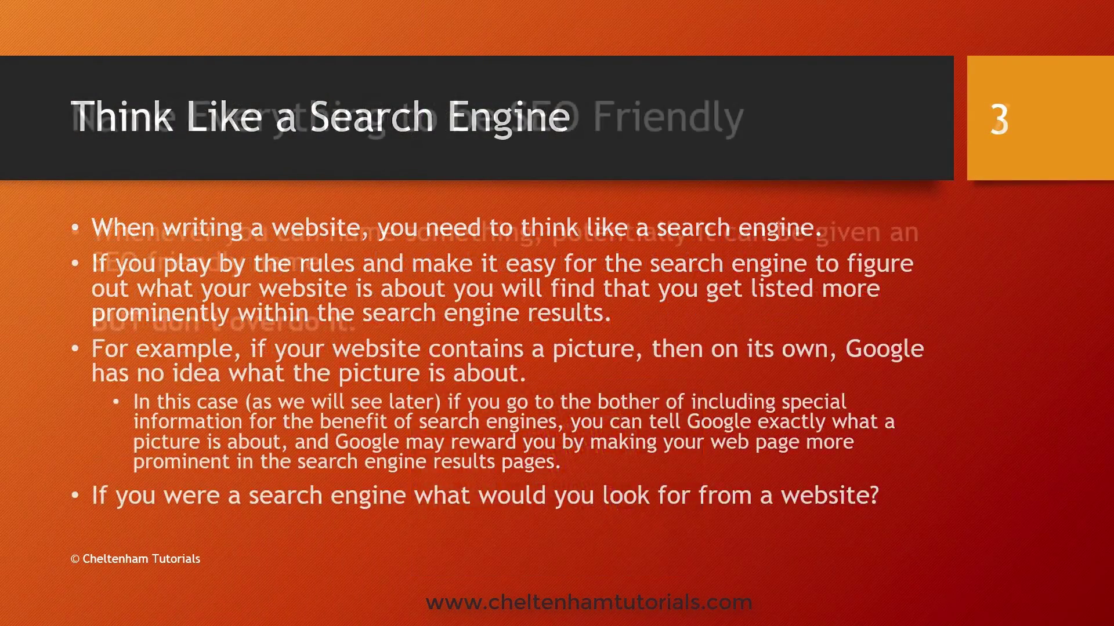